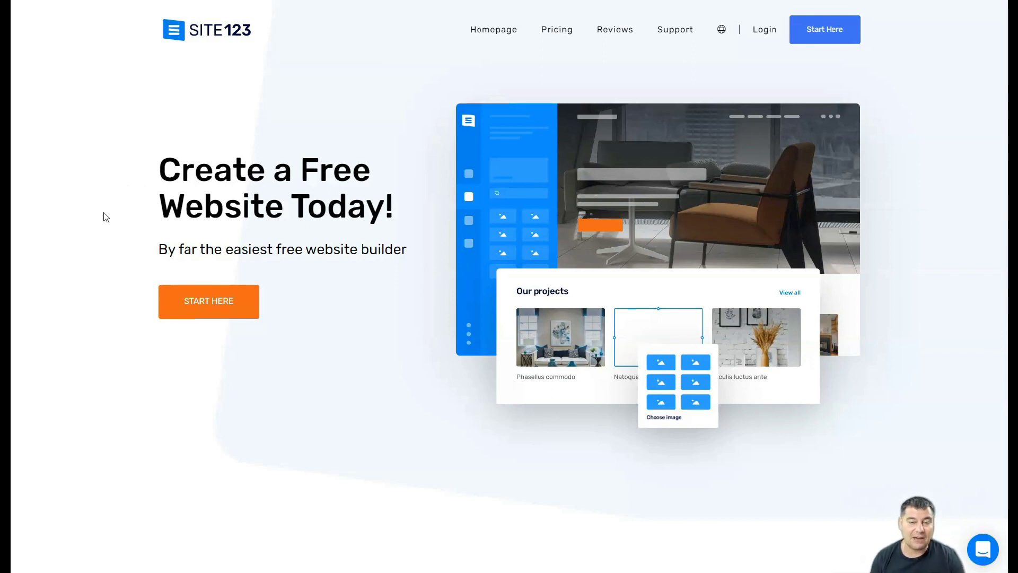
Step: Look through the homepage's website templates, features and website builder advantages, and return to its start
{"action": "scroll", "coordinate": [105, 218], "scroll_direction": "down", "scroll_amount": 7}
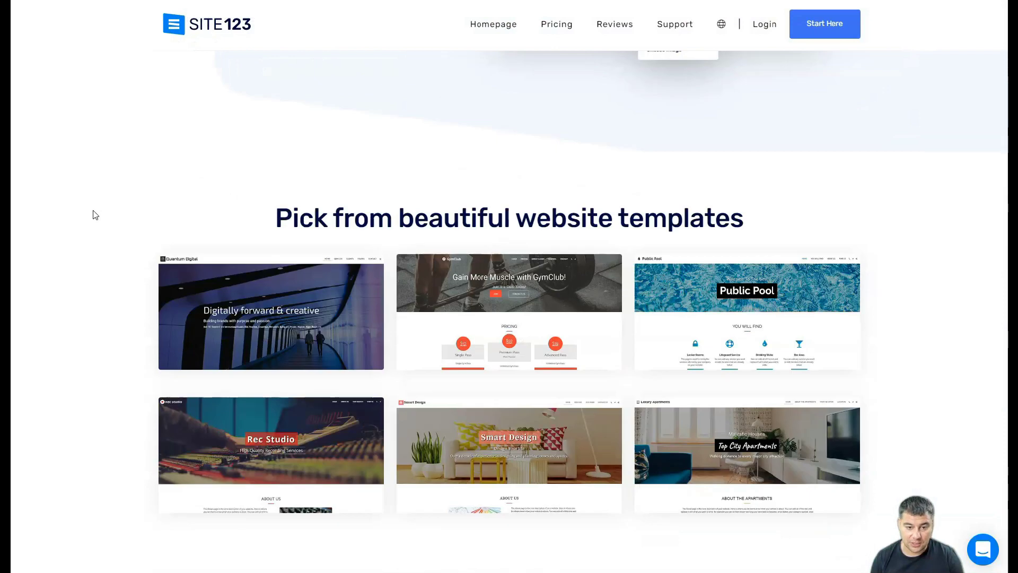
{"action": "scroll", "coordinate": [95, 215], "scroll_direction": "down", "scroll_amount": 1}
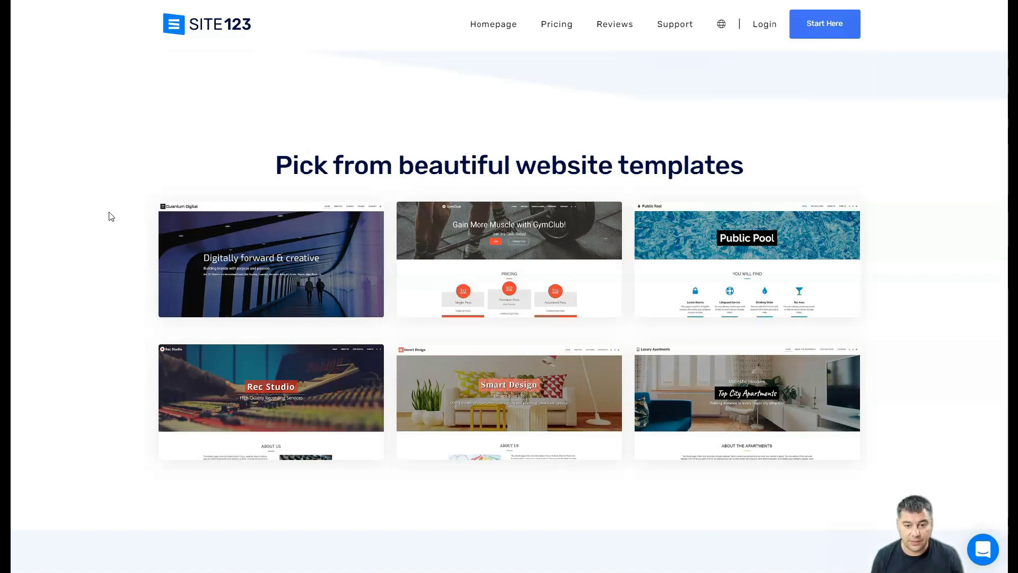
{"action": "scroll", "coordinate": [111, 216], "scroll_direction": "down", "scroll_amount": 3}
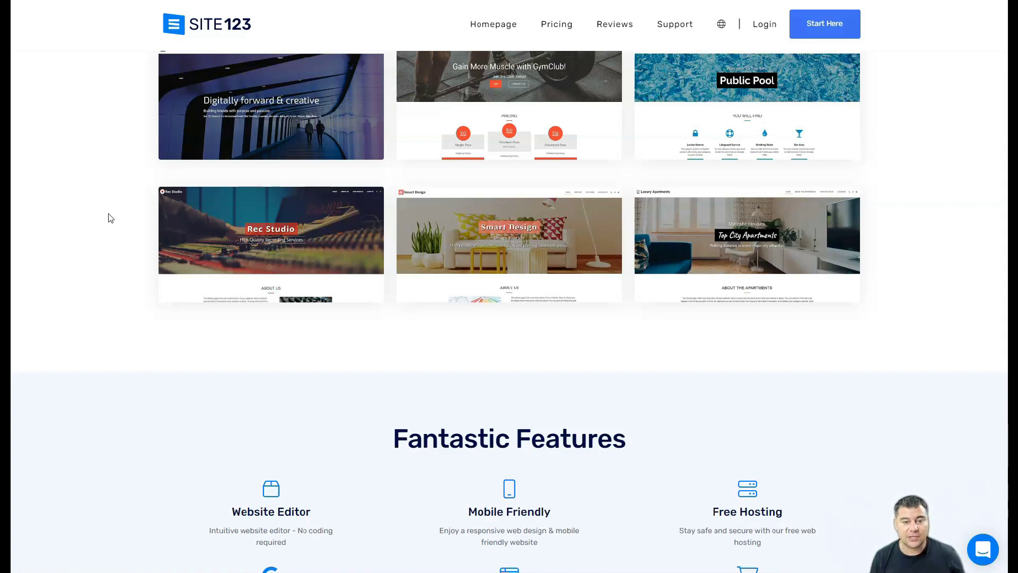
{"action": "scroll", "coordinate": [112, 215], "scroll_direction": "down", "scroll_amount": 4}
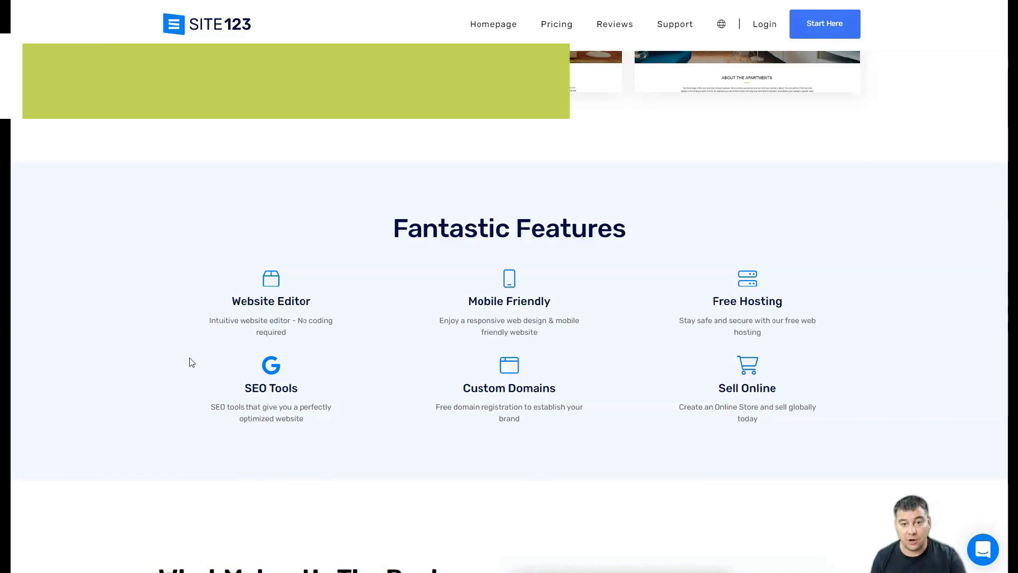
{"action": "scroll", "coordinate": [192, 362], "scroll_direction": "down", "scroll_amount": 5}
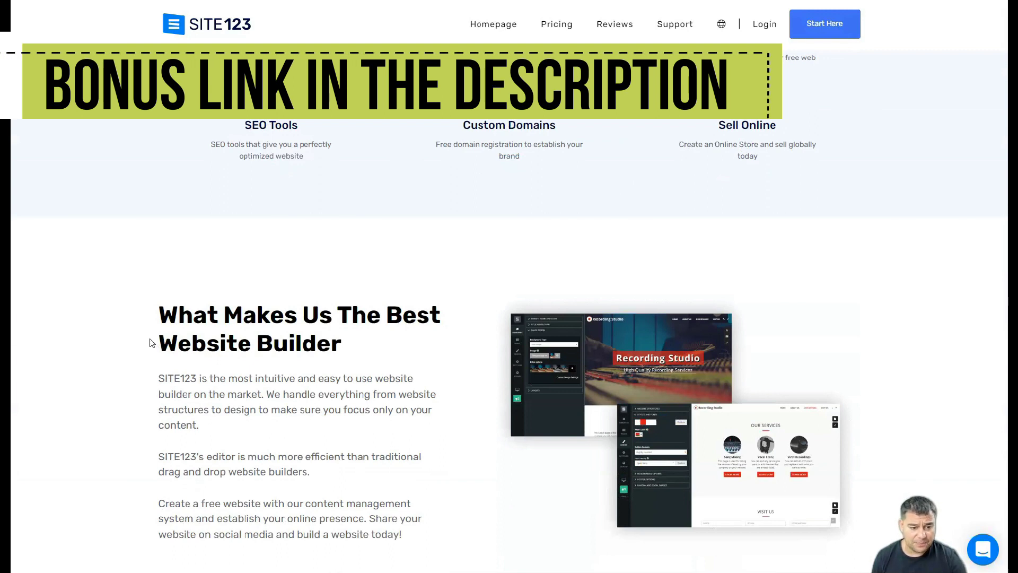
{"action": "scroll", "coordinate": [153, 345], "scroll_direction": "down", "scroll_amount": 1}
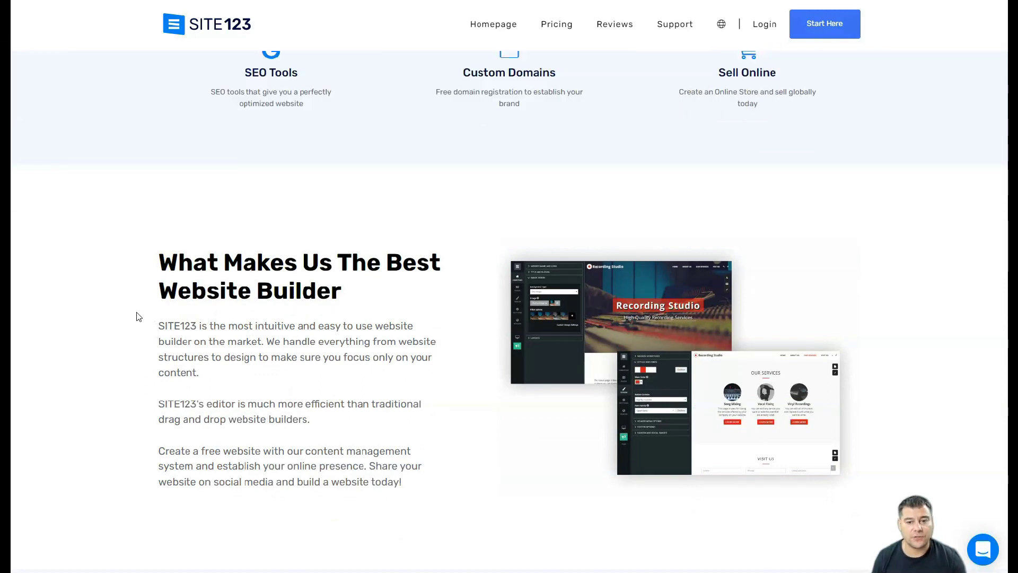
{"action": "scroll", "coordinate": [137, 317], "scroll_direction": "up", "scroll_amount": 20}
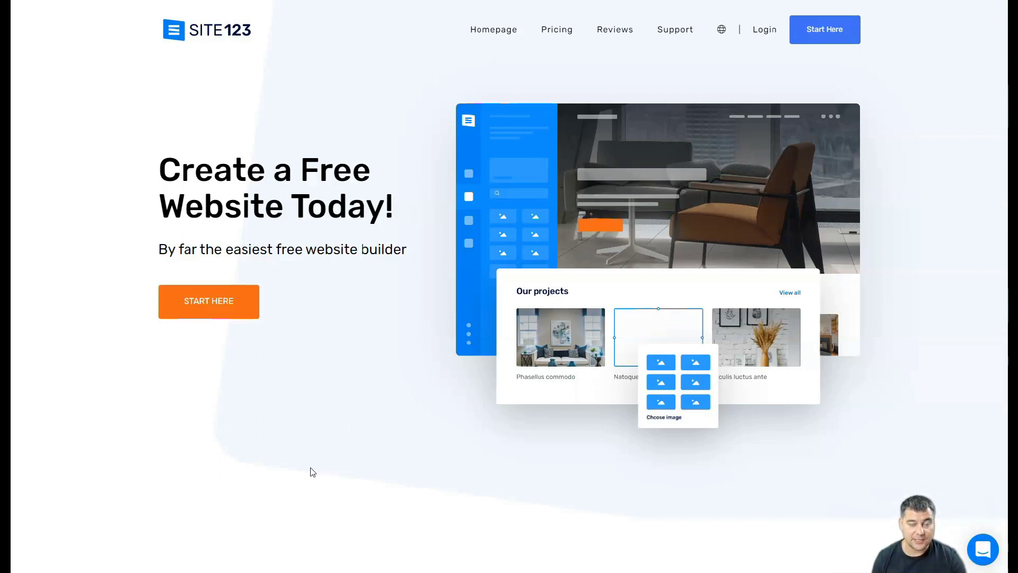
Step: Create a new website of the Handyman Services type and dismiss the getting-started video
{"action": "left_click", "coordinate": [381, 64]}
{"action": "left_click", "coordinate": [369, 81]}
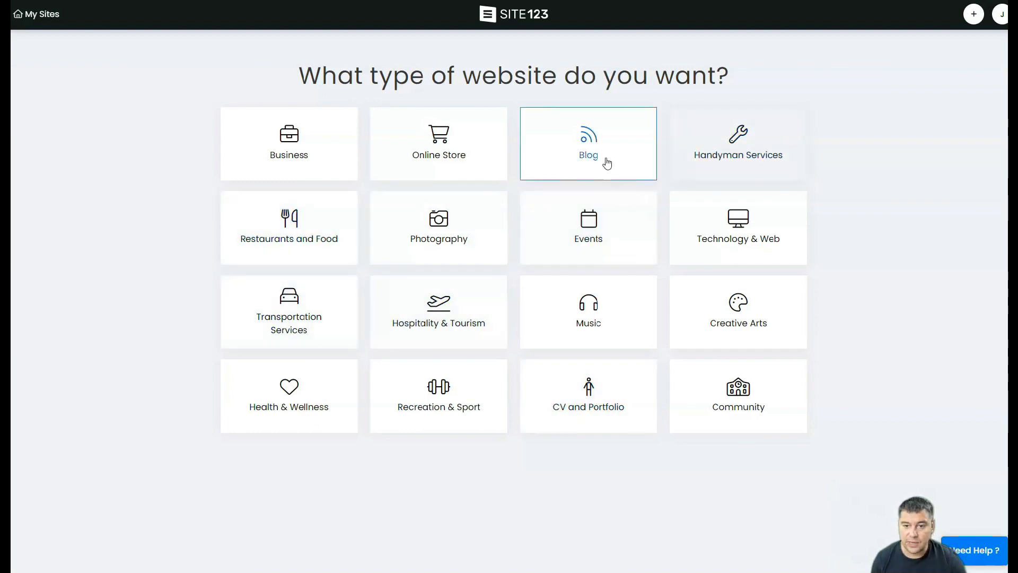
{"action": "left_click", "coordinate": [742, 160]}
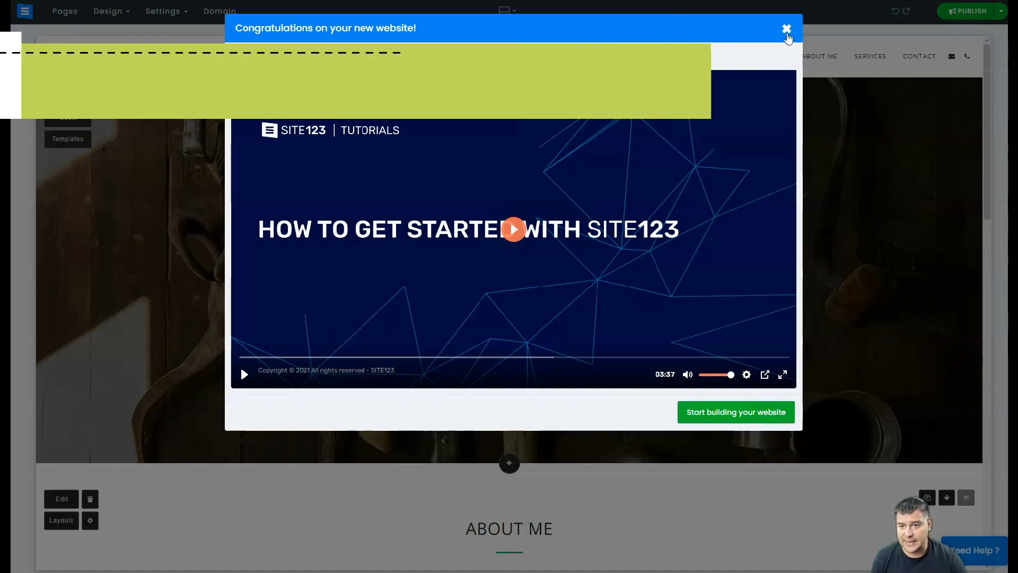
{"action": "left_click", "coordinate": [786, 29]}
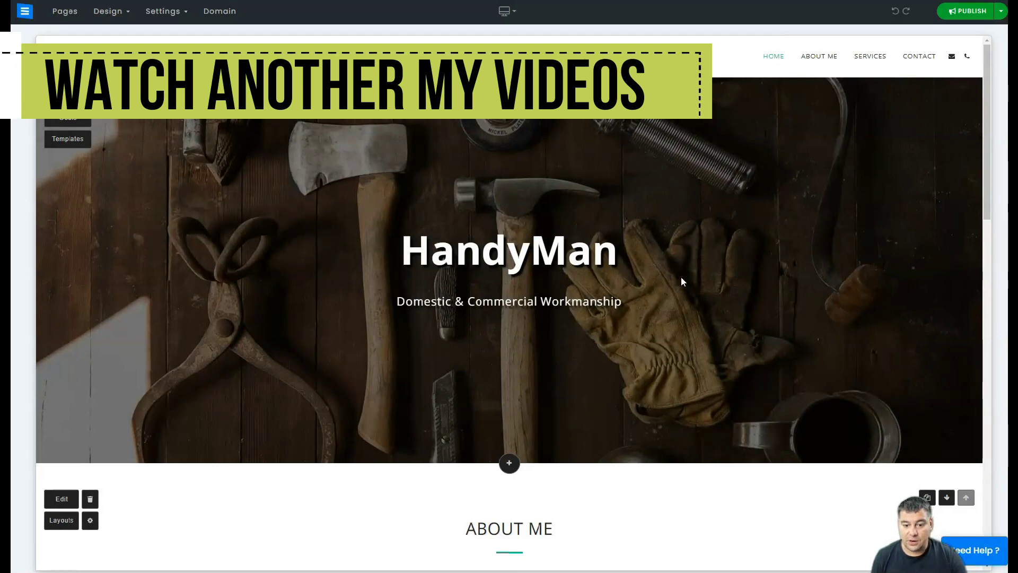
Step: Look over the new site's sections and its list of pages
{"action": "scroll", "coordinate": [671, 277], "scroll_direction": "down", "scroll_amount": 4}
{"action": "scroll", "coordinate": [652, 267], "scroll_direction": "down", "scroll_amount": 15}
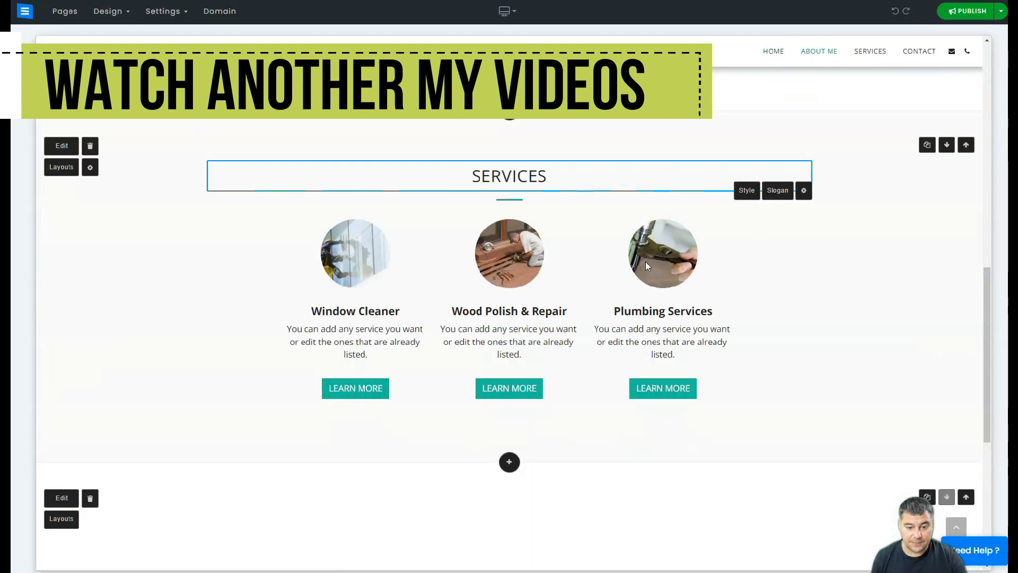
{"action": "scroll", "coordinate": [630, 258], "scroll_direction": "up", "scroll_amount": 20}
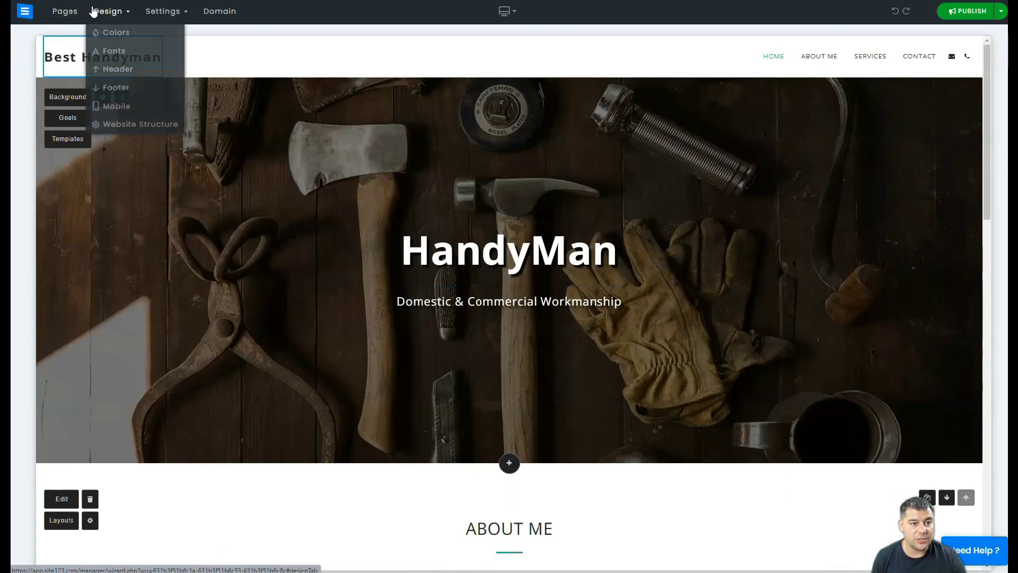
{"action": "left_click", "coordinate": [59, 13]}
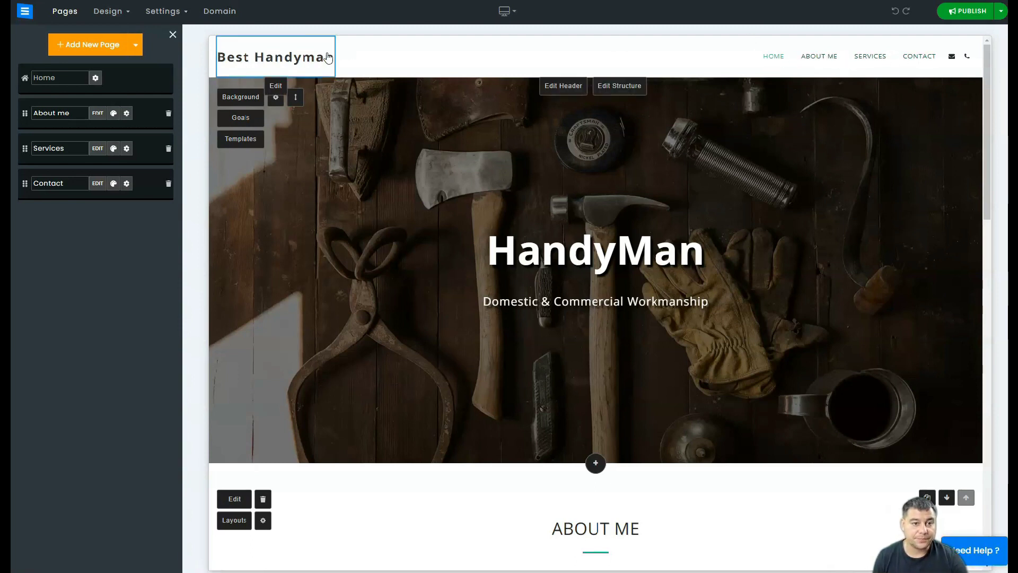
Step: Edit the website name's text styling and set the logo font size to 28
{"action": "left_click", "coordinate": [276, 87]}
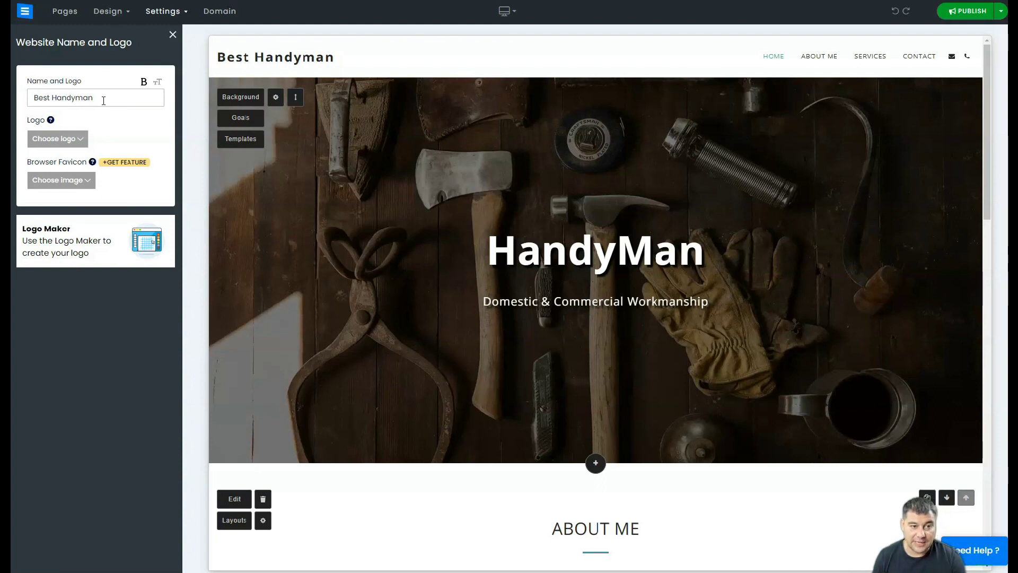
{"action": "left_click", "coordinate": [143, 83]}
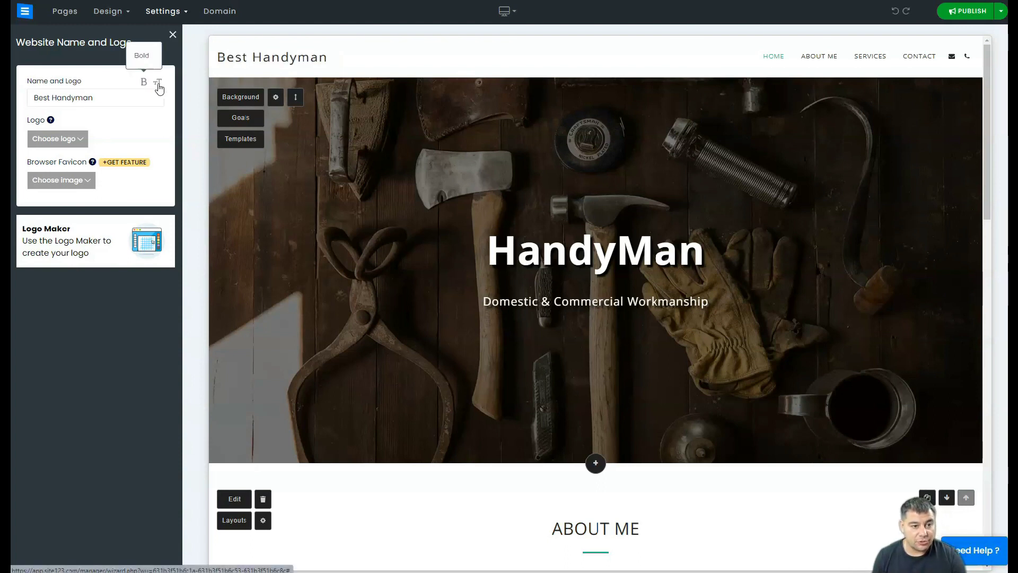
{"action": "left_click", "coordinate": [158, 82]}
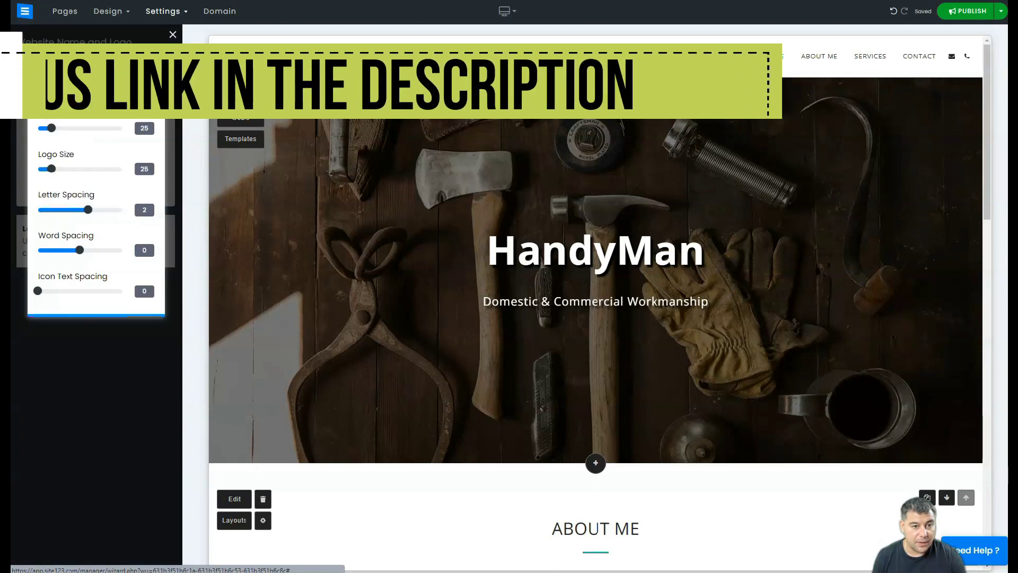
{"action": "mouse_move", "coordinate": [52, 128]}
{"action": "left_mouse_down"}
{"action": "mouse_move", "coordinate": [69, 128]}
{"action": "mouse_move", "coordinate": [60, 128]}
{"action": "left_mouse_up"}
{"action": "mouse_move", "coordinate": [51, 168]}
{"action": "left_mouse_down"}
{"action": "mouse_move", "coordinate": [80, 168]}
{"action": "mouse_move", "coordinate": [51, 169]}
{"action": "left_mouse_up"}
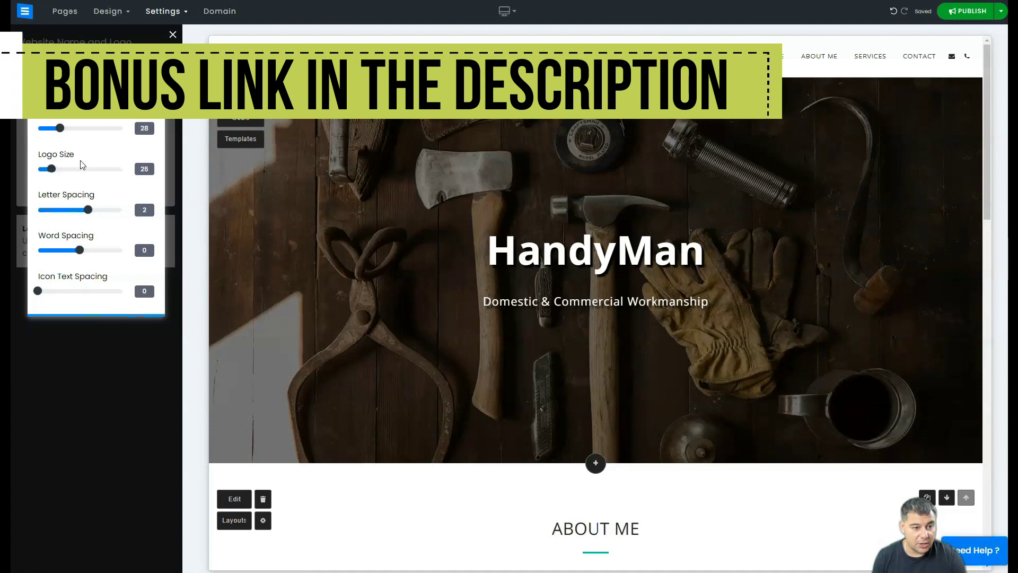
Step: Set the site name's letter spacing to 4, word spacing to -1 and icon text spacing to 6, and close the settings
{"action": "left_click_drag", "start_coordinate": [89, 210], "coordinate": [97, 210]}
{"action": "left_click_drag", "start_coordinate": [80, 249], "coordinate": [76, 250]}
{"action": "left_click_drag", "start_coordinate": [38, 291], "coordinate": [60, 295]}
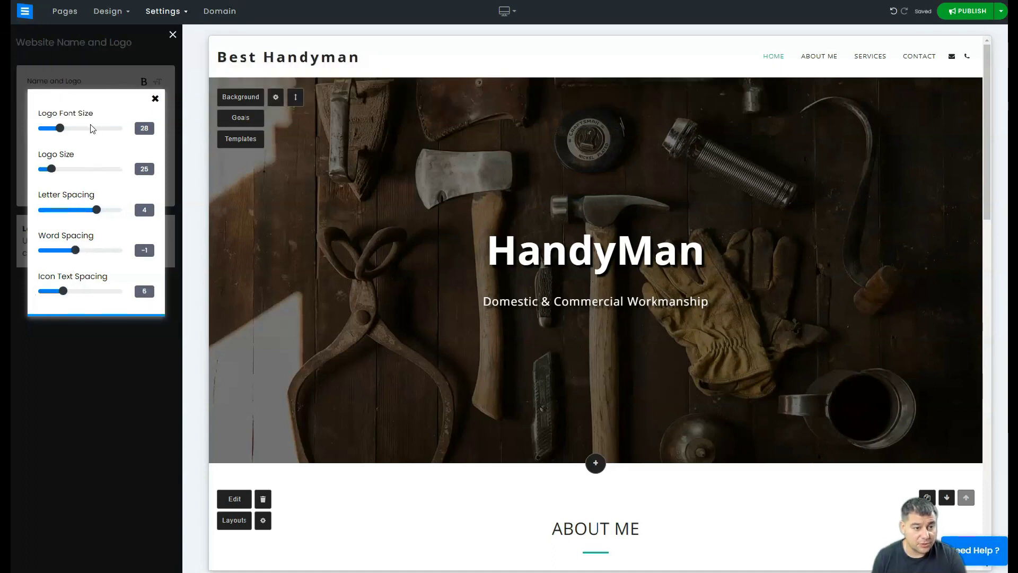
{"action": "left_click", "coordinate": [155, 99]}
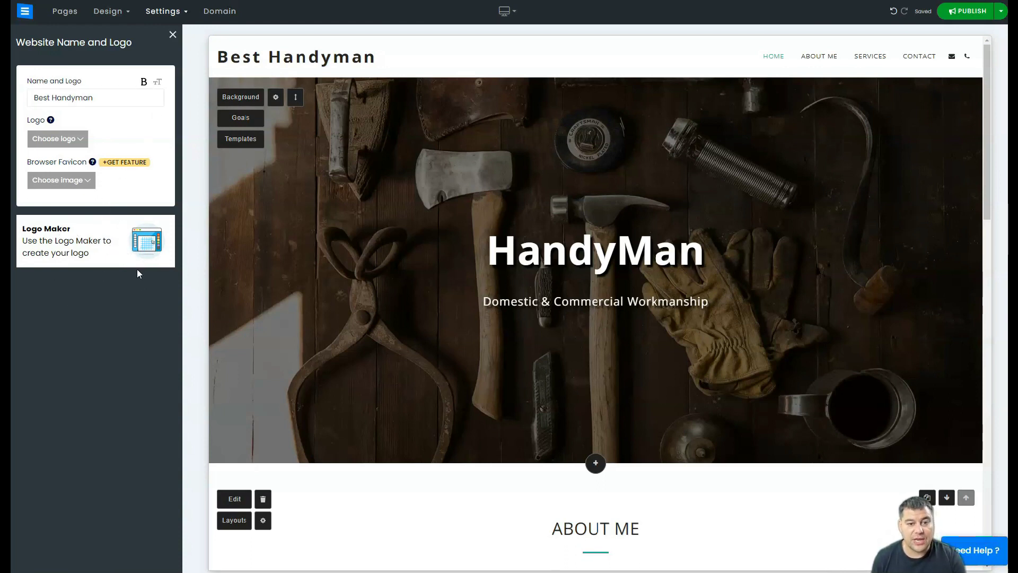
{"action": "left_click", "coordinate": [172, 34]}
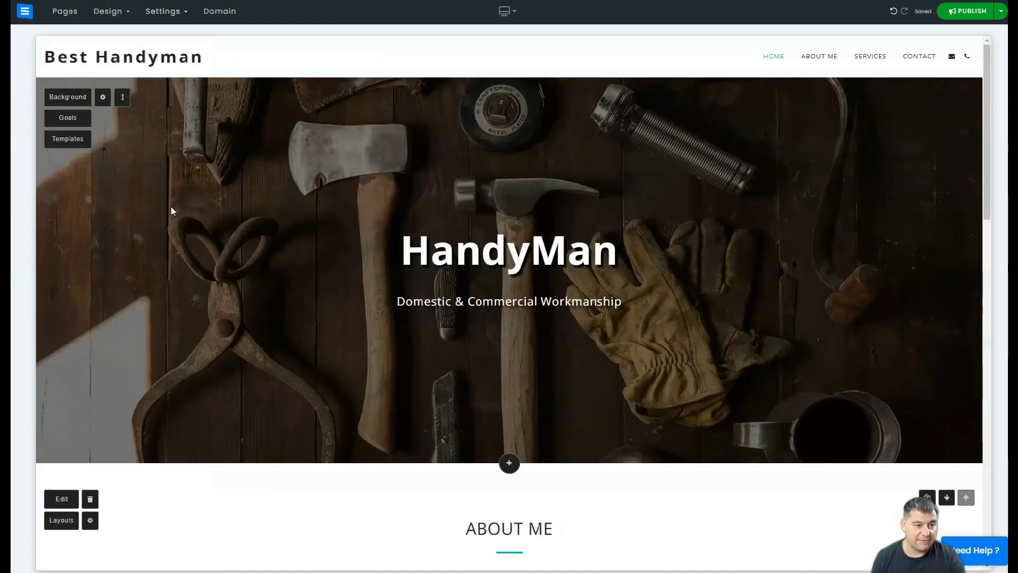
Step: Try adding an extra title line below the HandyMan heading, and remove it again
{"action": "left_click", "coordinate": [586, 280]}
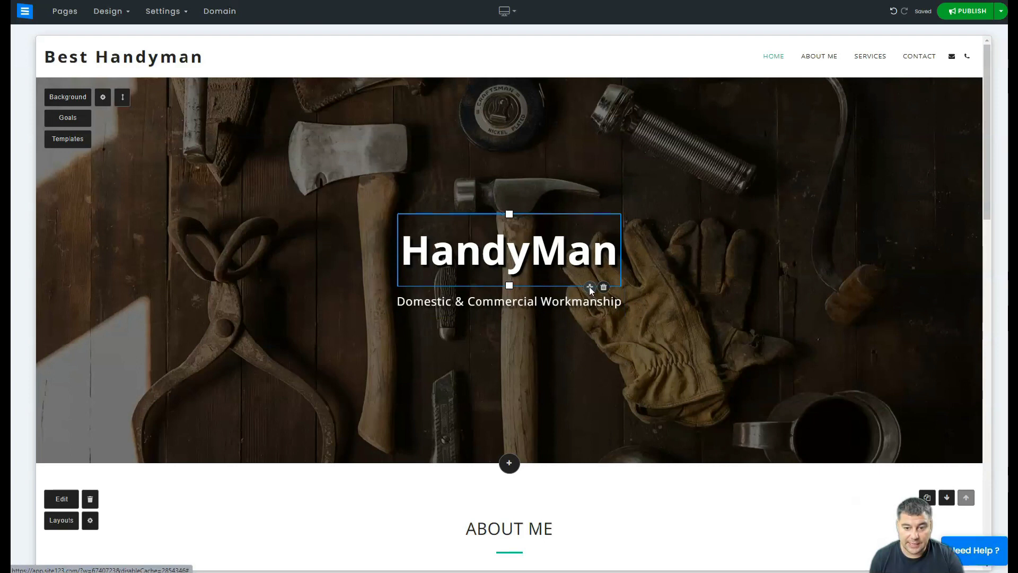
{"action": "left_click", "coordinate": [590, 287]}
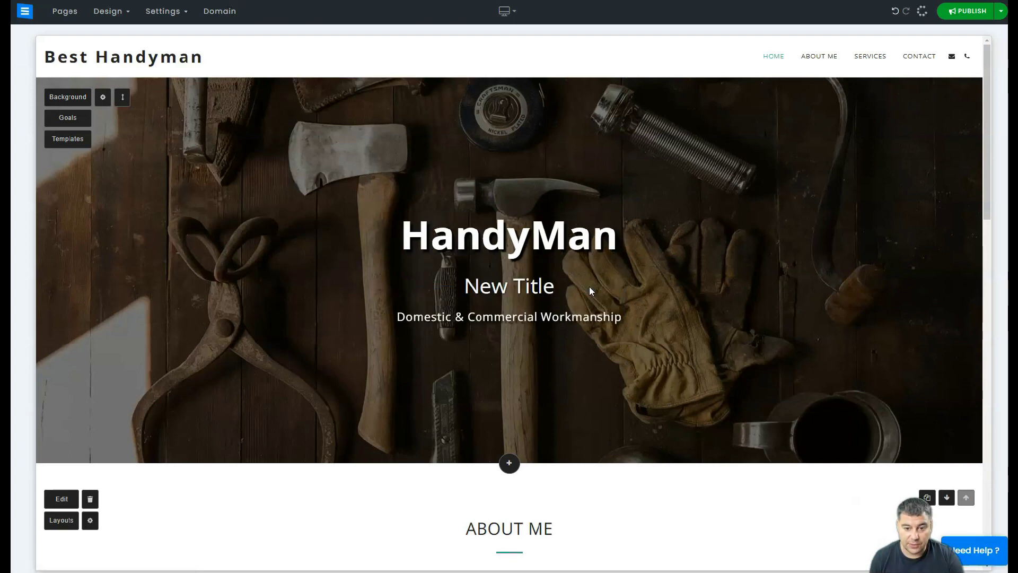
{"action": "left_click", "coordinate": [545, 299]}
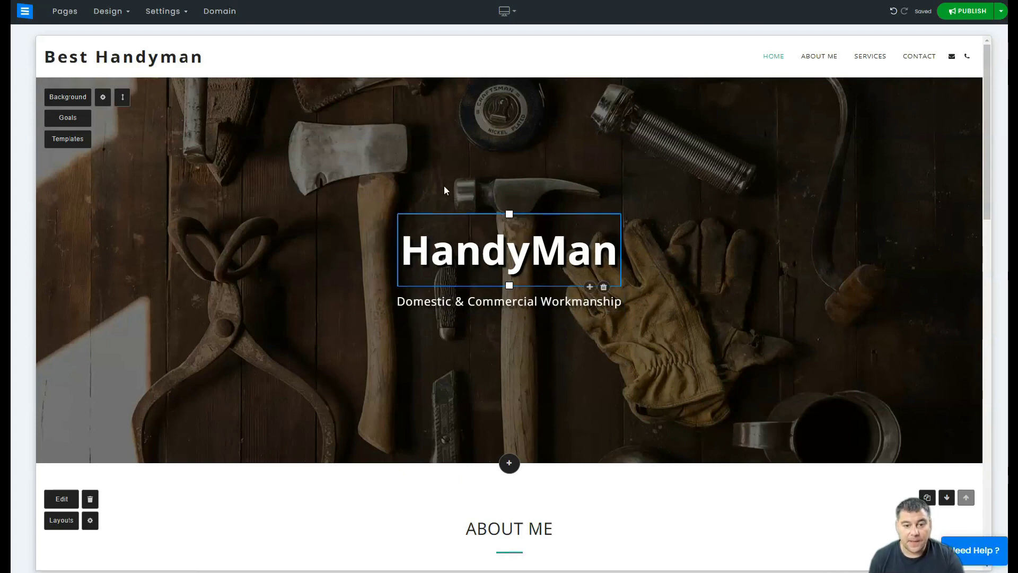
Step: Try italic and non-bold styles on the HandyMan heading, and restore its bold upright style
{"action": "left_click", "coordinate": [488, 247]}
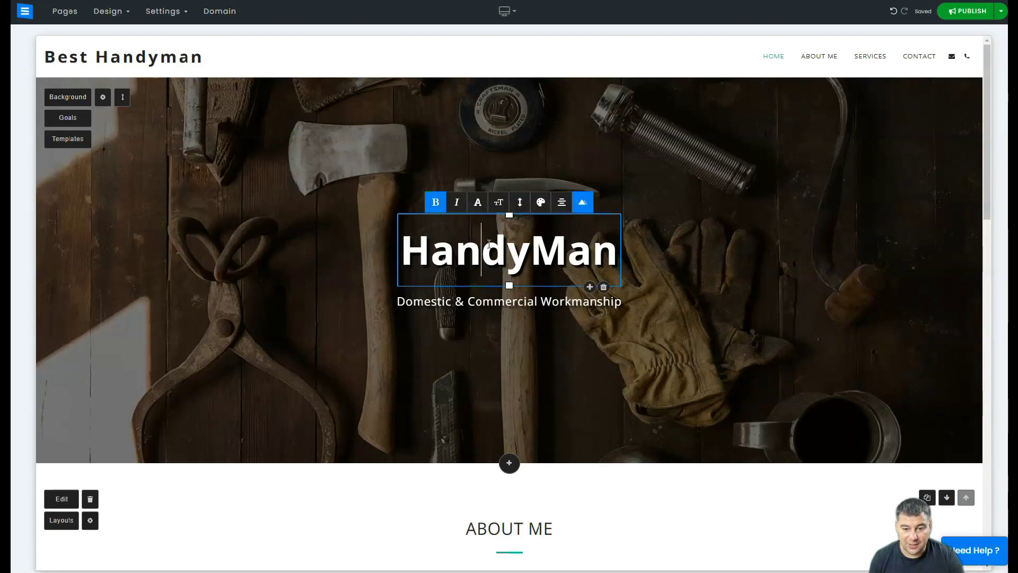
{"action": "left_click", "coordinate": [457, 203]}
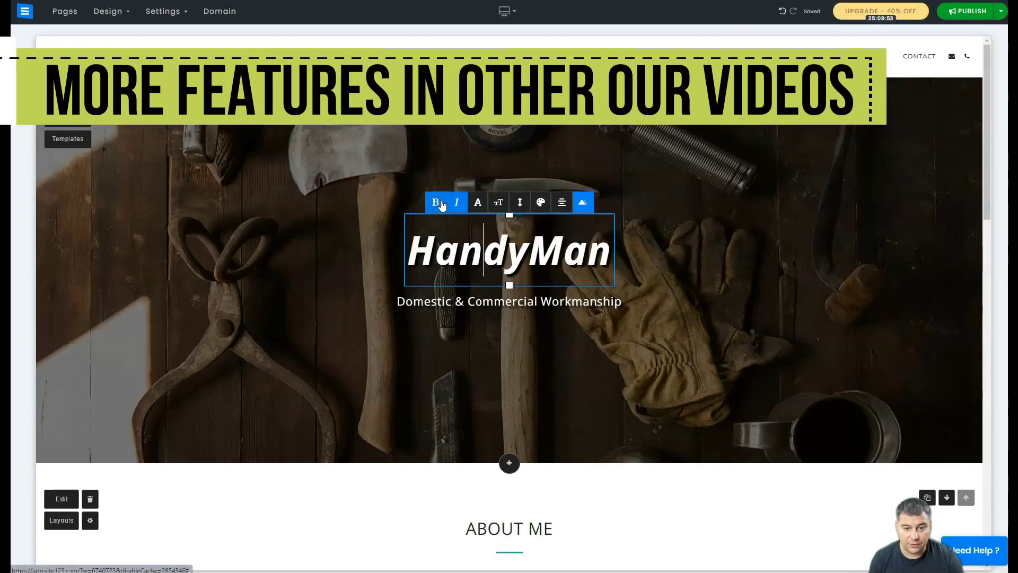
{"action": "left_click", "coordinate": [440, 204]}
{"action": "left_click", "coordinate": [441, 204]}
{"action": "left_click", "coordinate": [455, 207]}
{"action": "left_click", "coordinate": [455, 208]}
{"action": "left_click", "coordinate": [438, 205]}
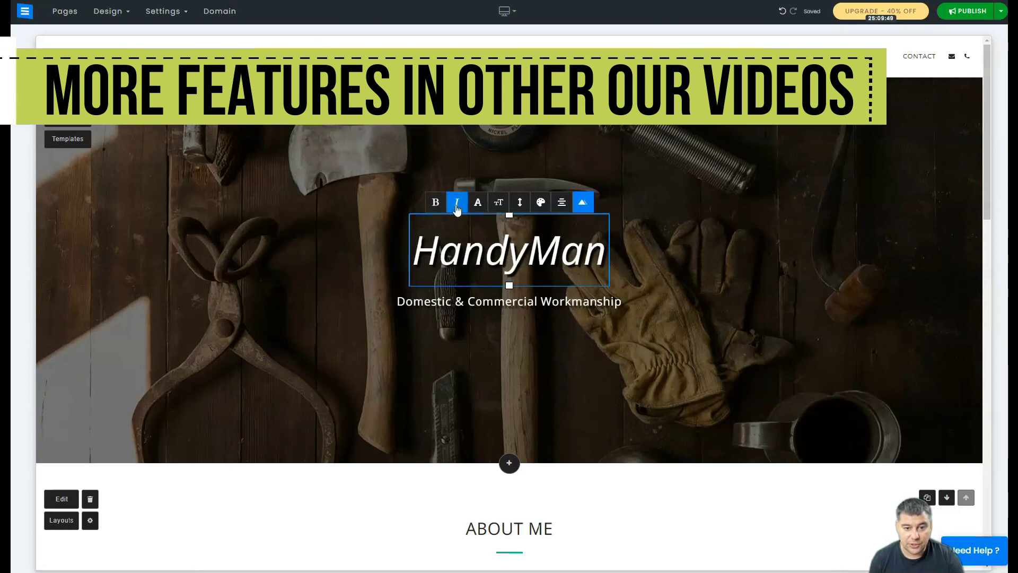
{"action": "left_click", "coordinate": [455, 205]}
{"action": "left_click", "coordinate": [438, 205]}
Step: Try Roboto Condensed, Oswald and Raleway on the HandyMan heading, and set its font to Playfair Display
{"action": "left_click", "coordinate": [478, 202]}
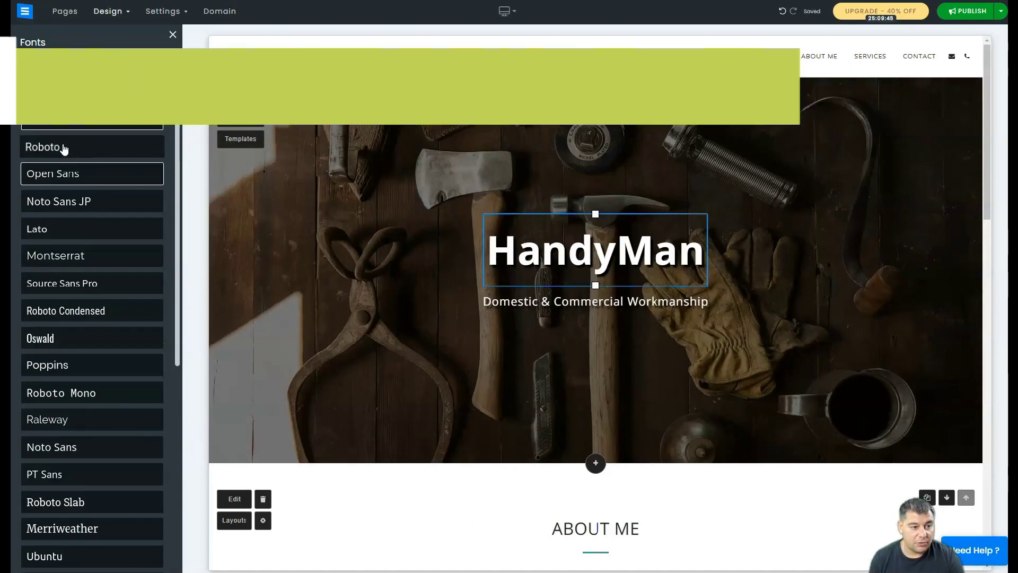
{"action": "left_click", "coordinate": [47, 316]}
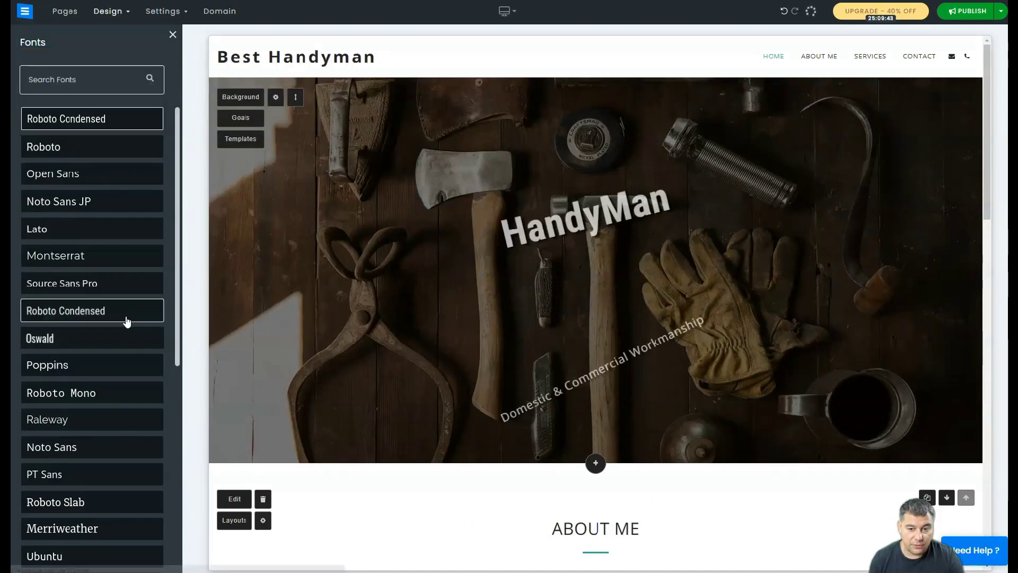
{"action": "left_click", "coordinate": [74, 345]}
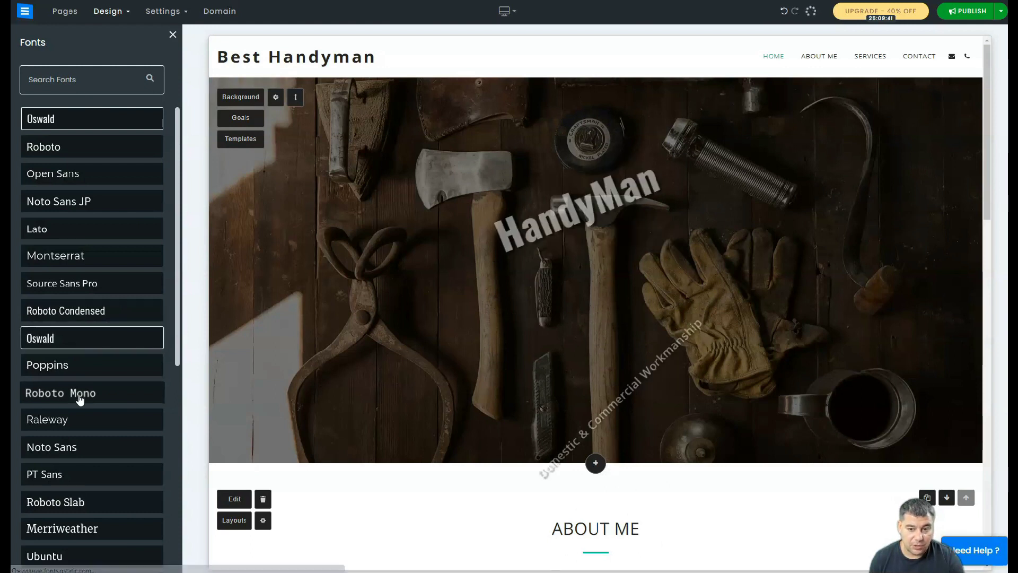
{"action": "left_click", "coordinate": [61, 421]}
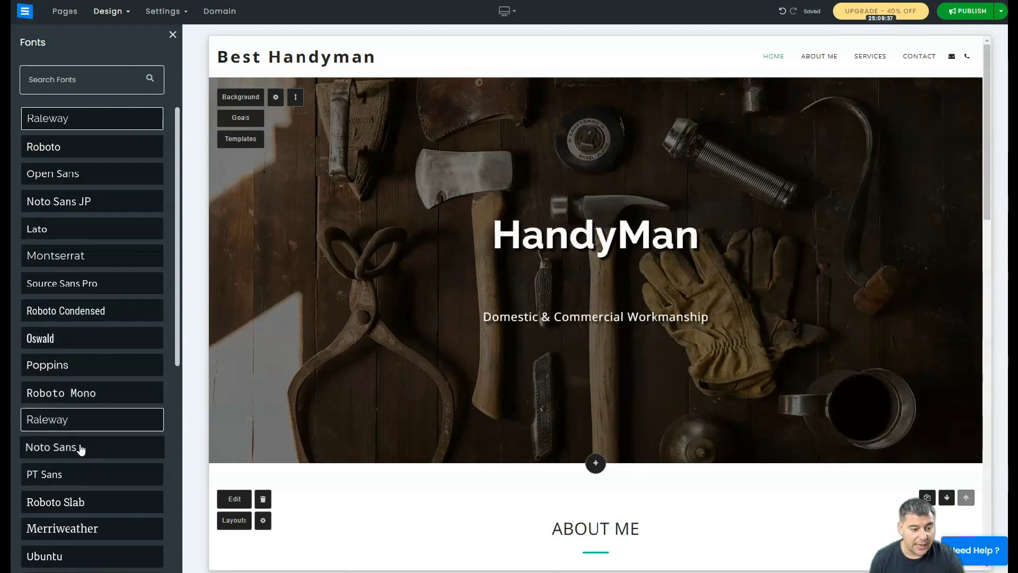
{"action": "scroll", "coordinate": [85, 355], "scroll_direction": "down", "scroll_amount": 4}
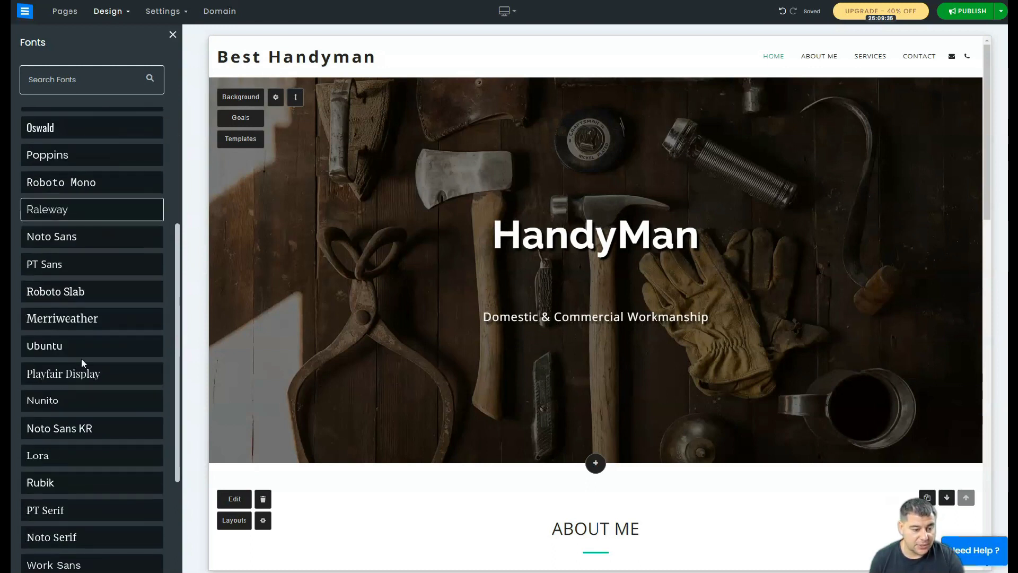
{"action": "left_click", "coordinate": [54, 378]}
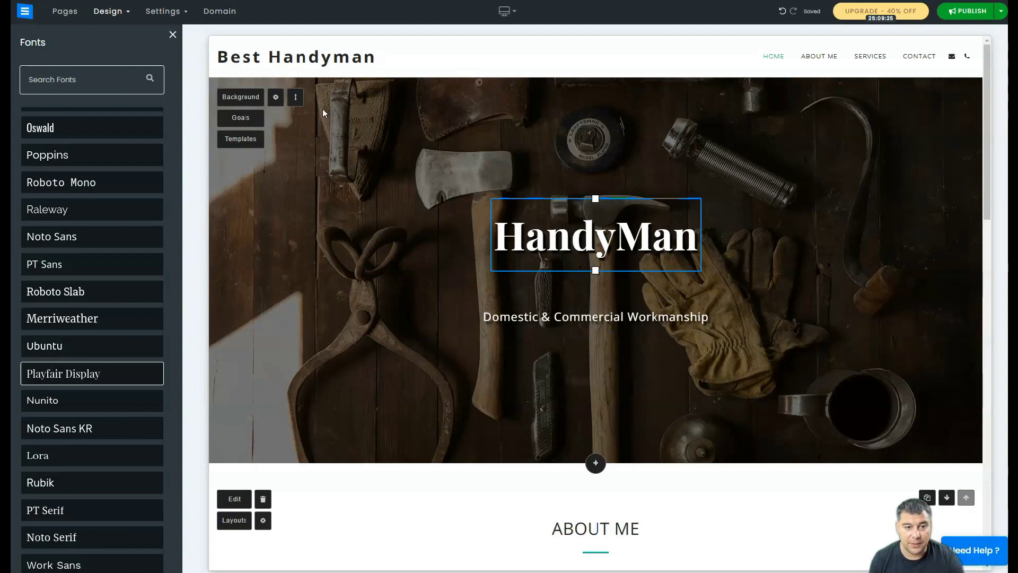
Step: Search the banner's background images for "handyman" and apply the picture of the five handyman figurines
{"action": "left_click", "coordinate": [256, 97]}
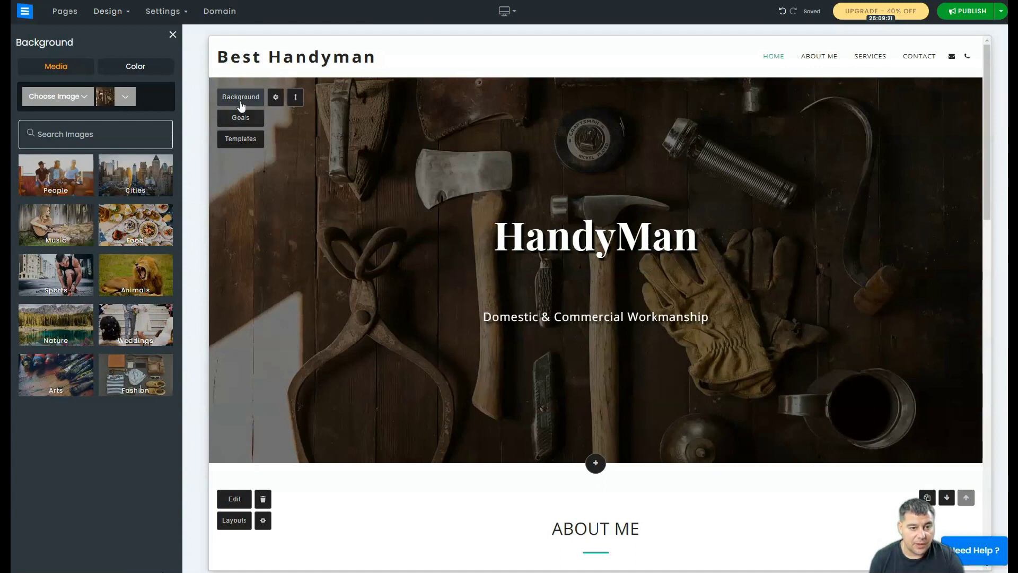
{"action": "left_click", "coordinate": [66, 137]}
{"action": "type", "text": "handyman"}
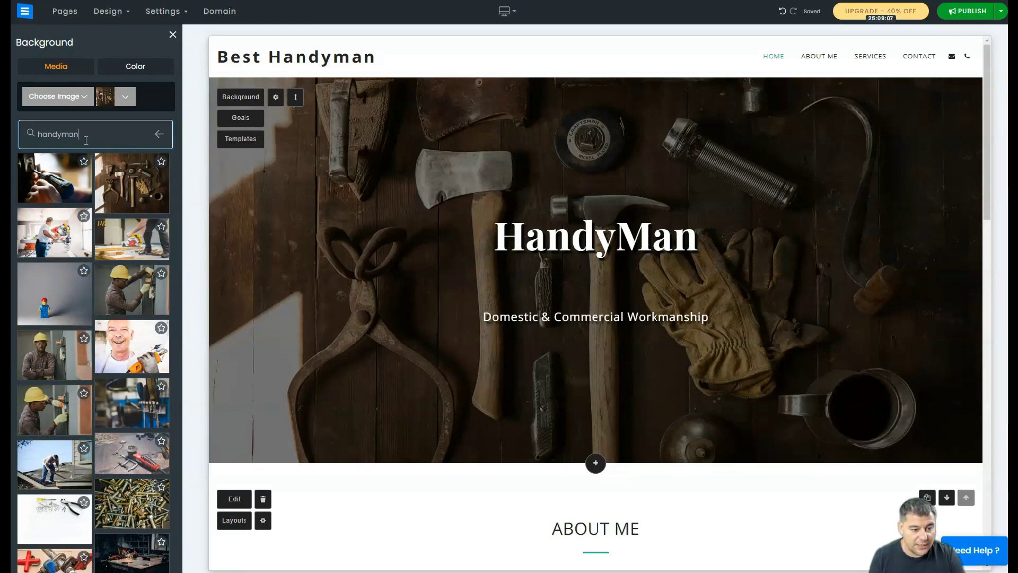
{"action": "scroll", "coordinate": [110, 336], "scroll_direction": "down", "scroll_amount": 5}
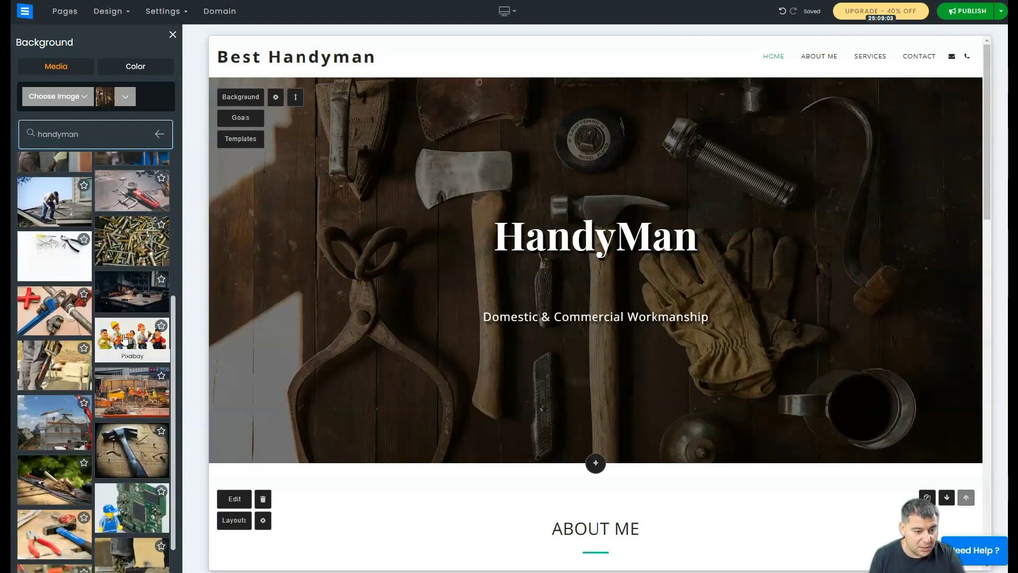
{"action": "left_click", "coordinate": [124, 339]}
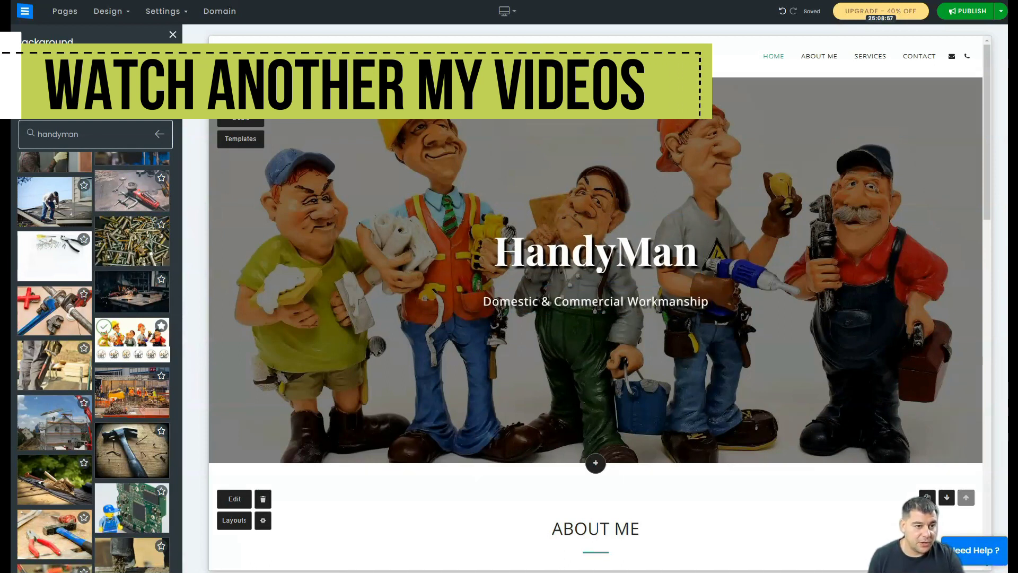
Step: Replace the banner background with the photo of the hammer and bent nails, and close the background settings
{"action": "left_click", "coordinate": [132, 339]}
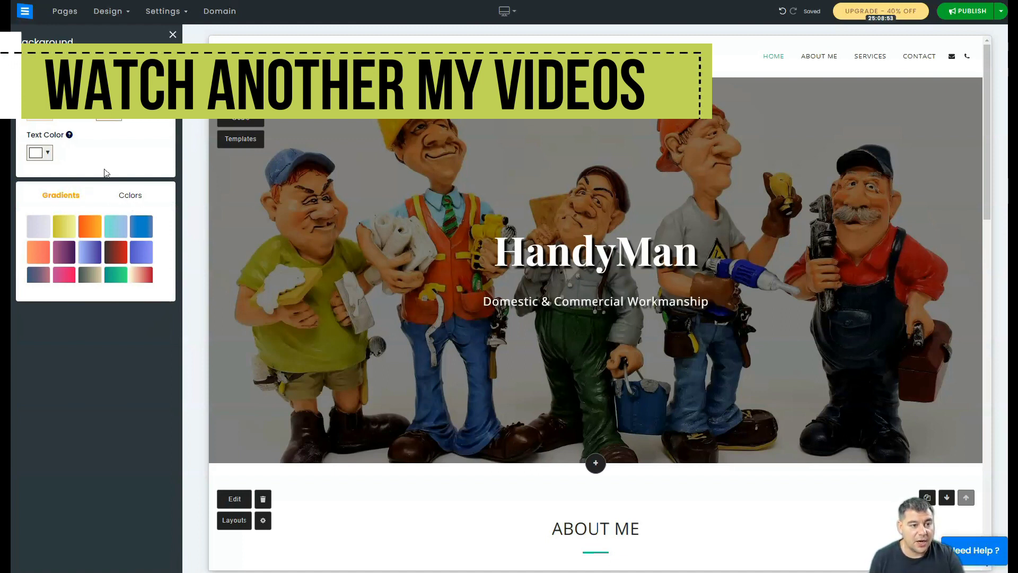
{"action": "left_click", "coordinate": [55, 66]}
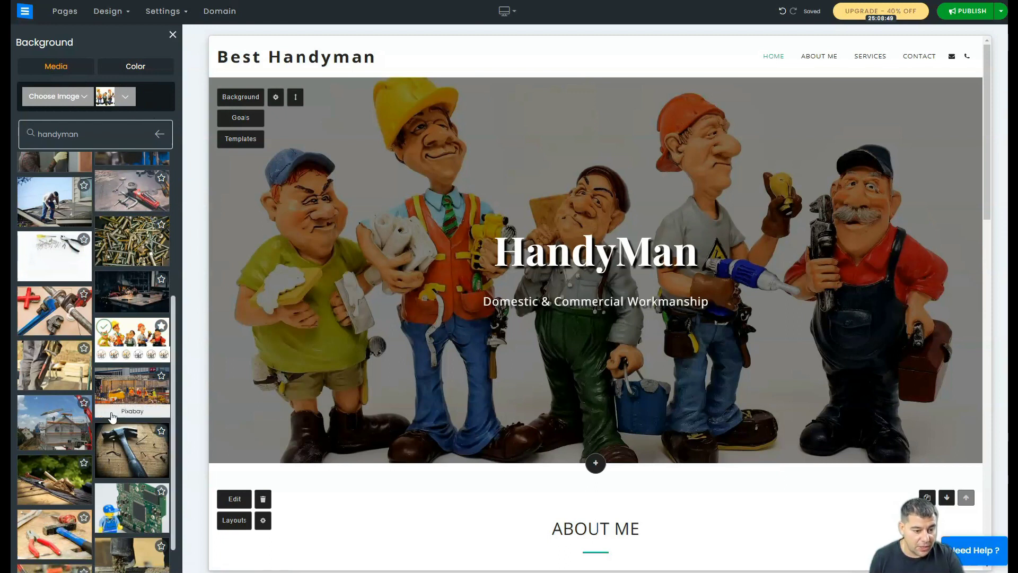
{"action": "left_click", "coordinate": [132, 450]}
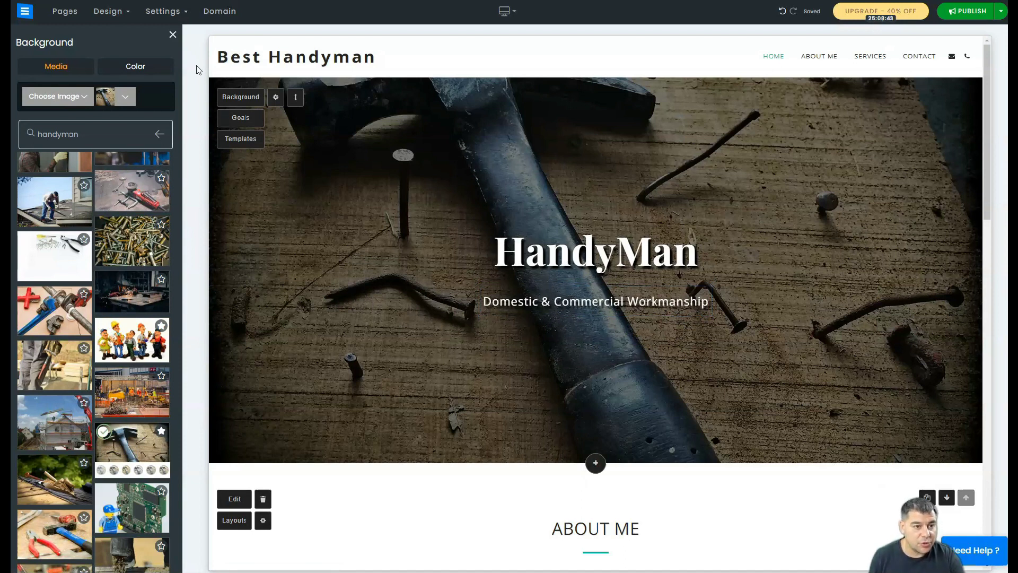
{"action": "left_click", "coordinate": [173, 35]}
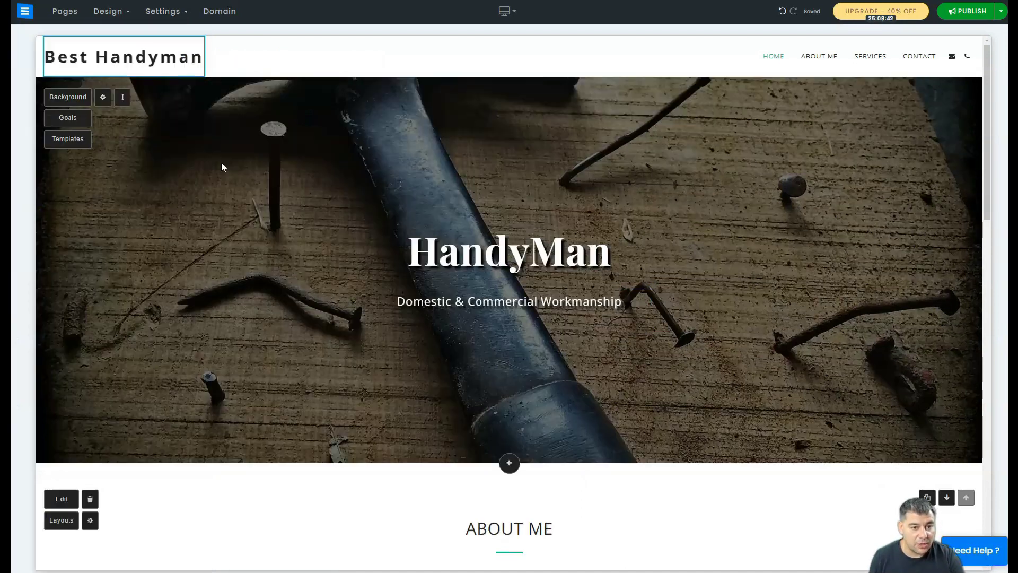
Step: Add a new Team page, using the layout of four member cards with a coloured line along the top
{"action": "left_click", "coordinate": [25, 12]}
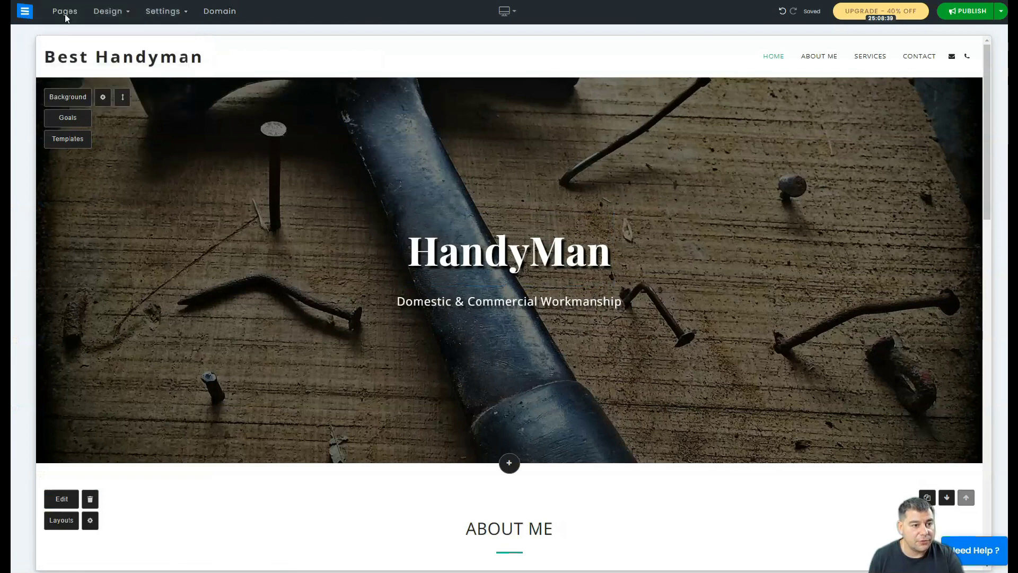
{"action": "left_click", "coordinate": [65, 15]}
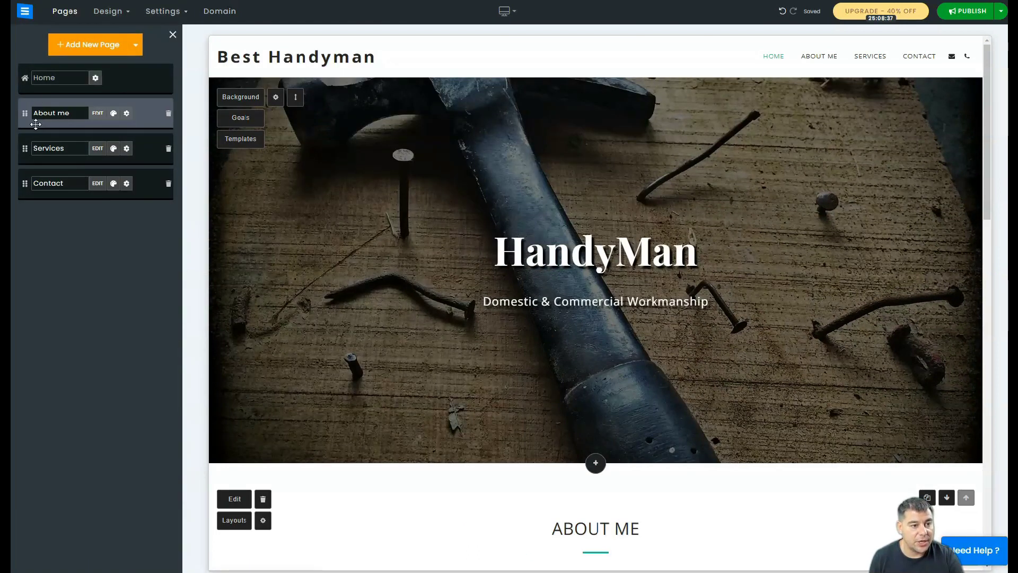
{"action": "left_click", "coordinate": [74, 43]}
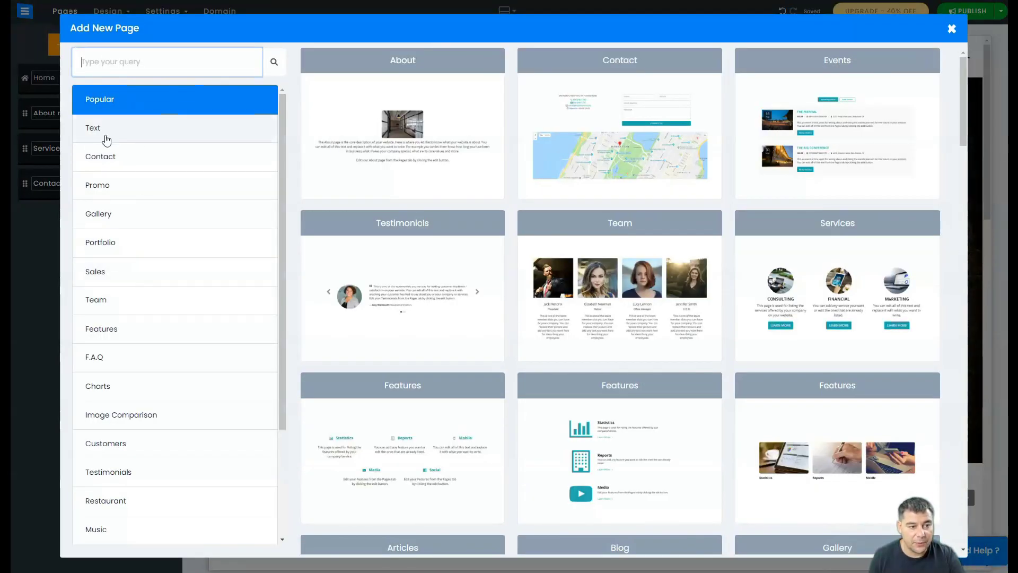
{"action": "scroll", "coordinate": [121, 279], "scroll_direction": "down", "scroll_amount": 3}
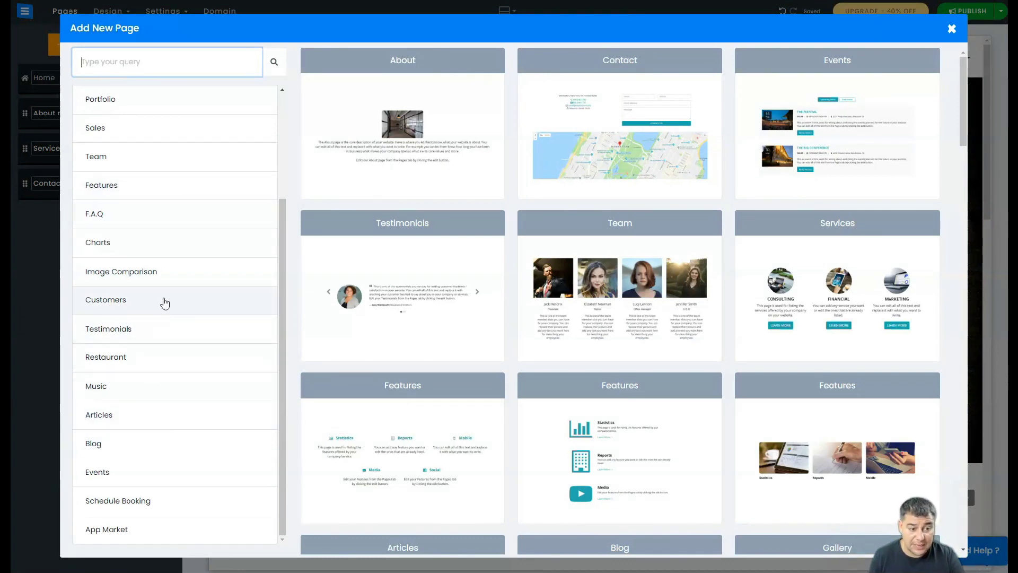
{"action": "scroll", "coordinate": [161, 301], "scroll_direction": "up", "scroll_amount": 3}
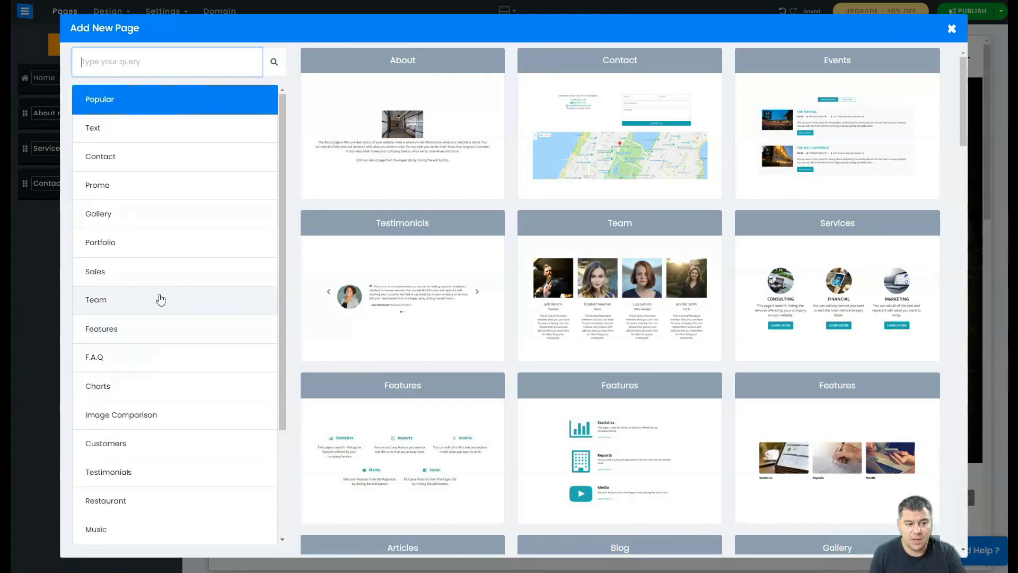
{"action": "left_click", "coordinate": [104, 304]}
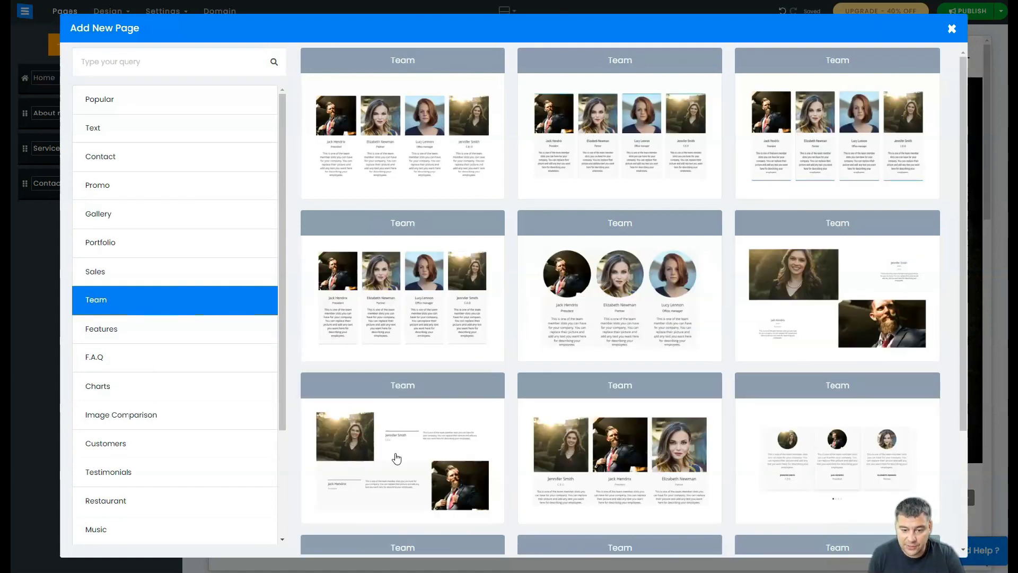
{"action": "scroll", "coordinate": [533, 318], "scroll_direction": "down", "scroll_amount": 3}
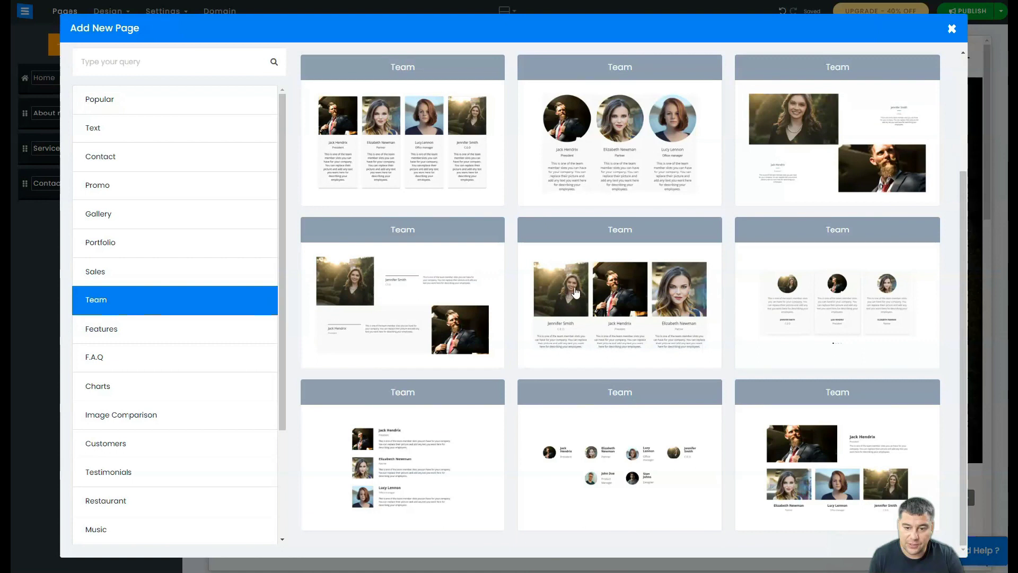
{"action": "scroll", "coordinate": [583, 325], "scroll_direction": "up", "scroll_amount": 3}
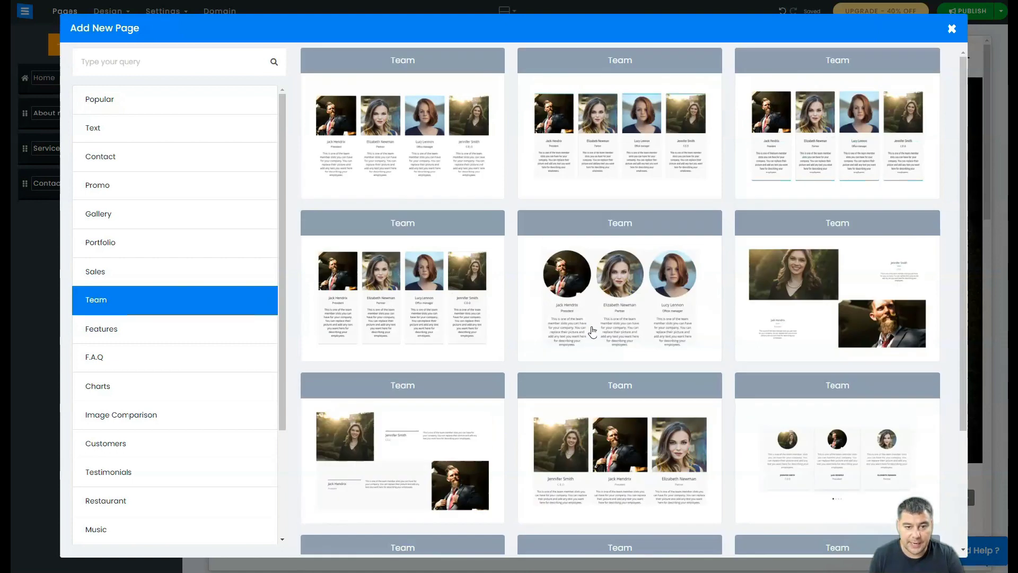
{"action": "left_click", "coordinate": [570, 126]}
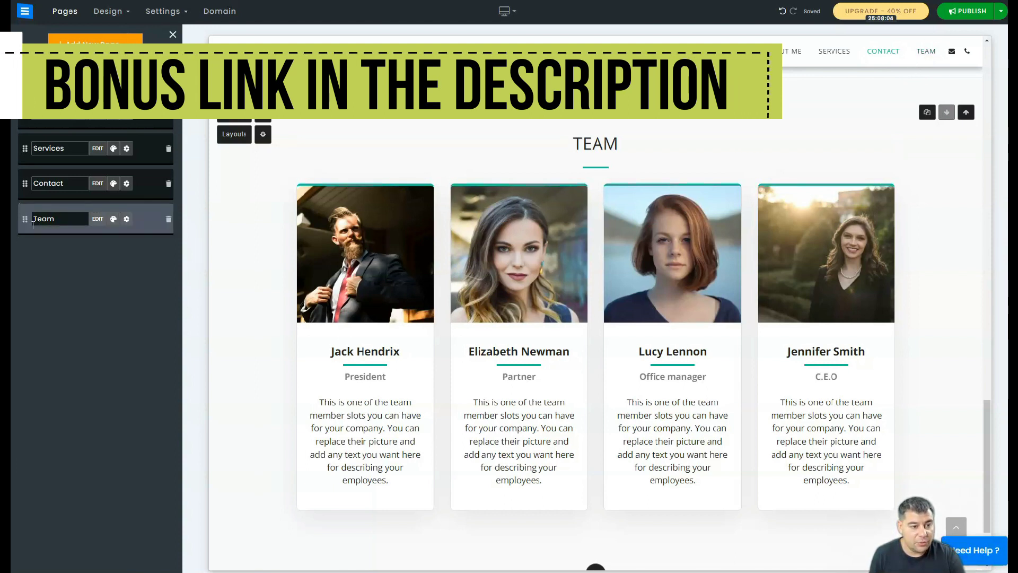
Step: Place the Team page directly after About me, and move Services back ahead of it
{"action": "left_click_drag", "start_coordinate": [24, 221], "coordinate": [23, 142]}
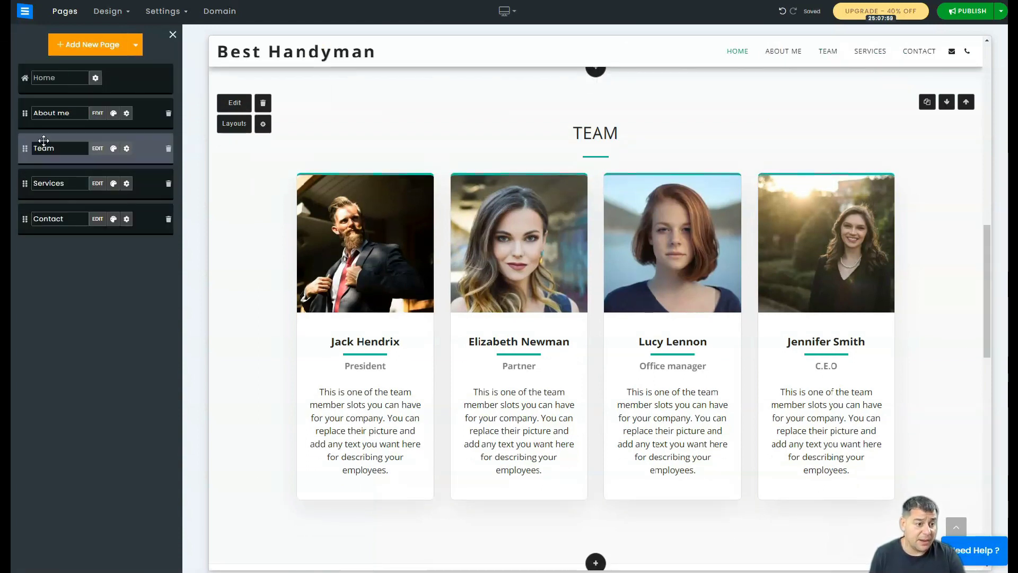
{"action": "left_click_drag", "start_coordinate": [24, 183], "coordinate": [30, 139]}
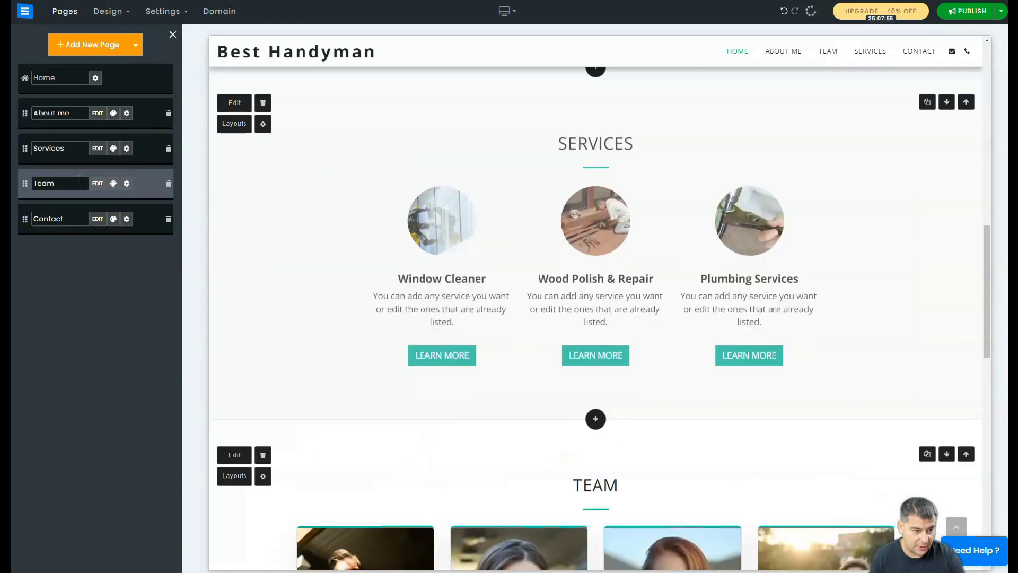
{"action": "scroll", "coordinate": [495, 173], "scroll_direction": "up", "scroll_amount": 20}
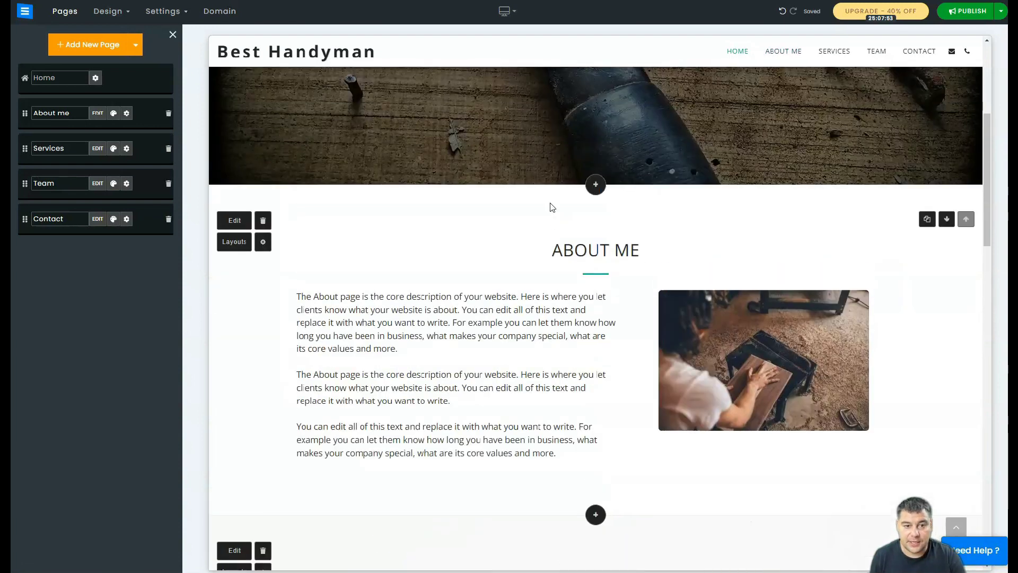
{"action": "scroll", "coordinate": [561, 193], "scroll_direction": "down", "scroll_amount": 15}
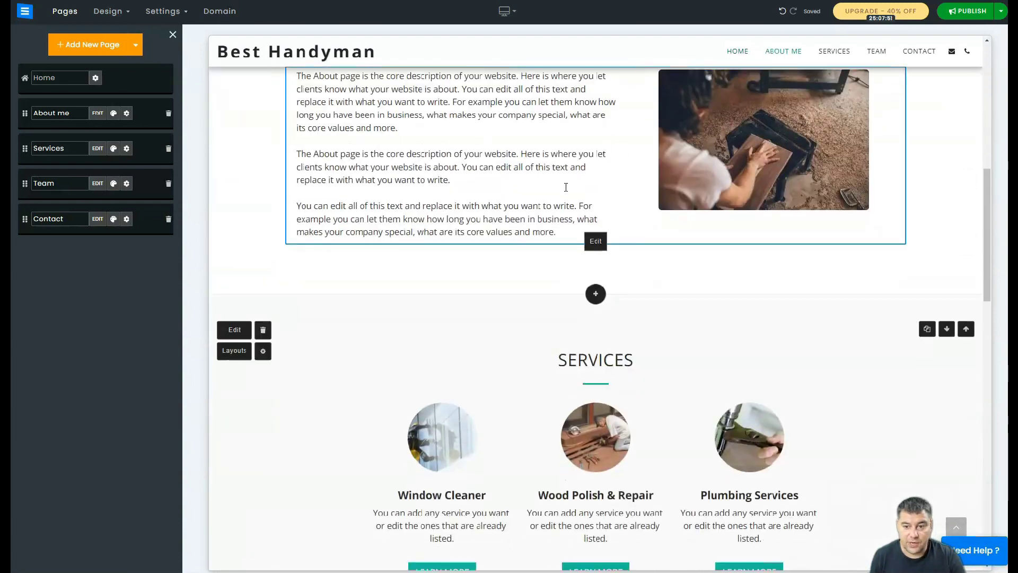
{"action": "scroll", "coordinate": [563, 181], "scroll_direction": "up", "scroll_amount": 15}
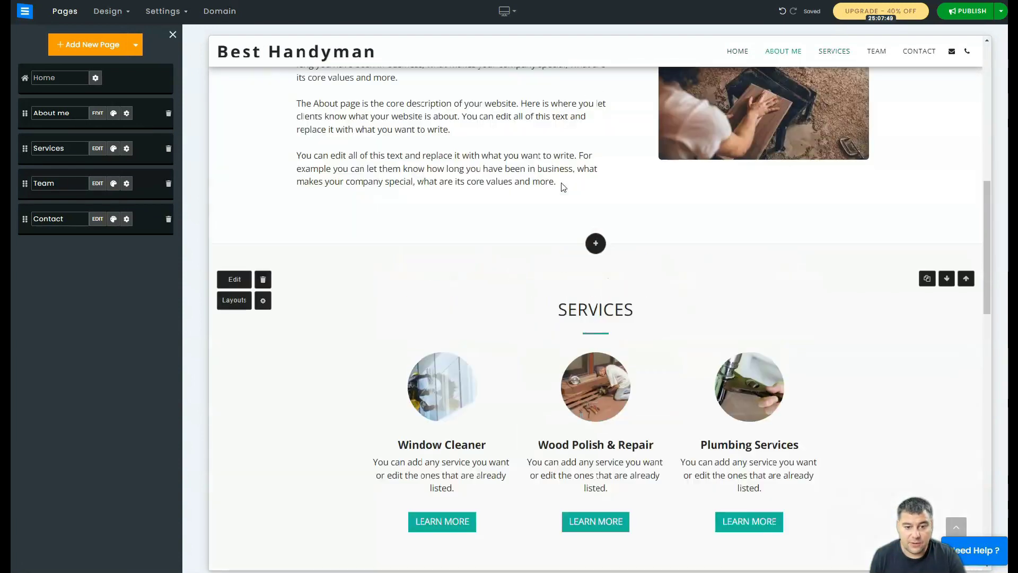
Step: Delete the Team page from the website's page list
{"action": "scroll", "coordinate": [562, 183], "scroll_direction": "down", "scroll_amount": 6}
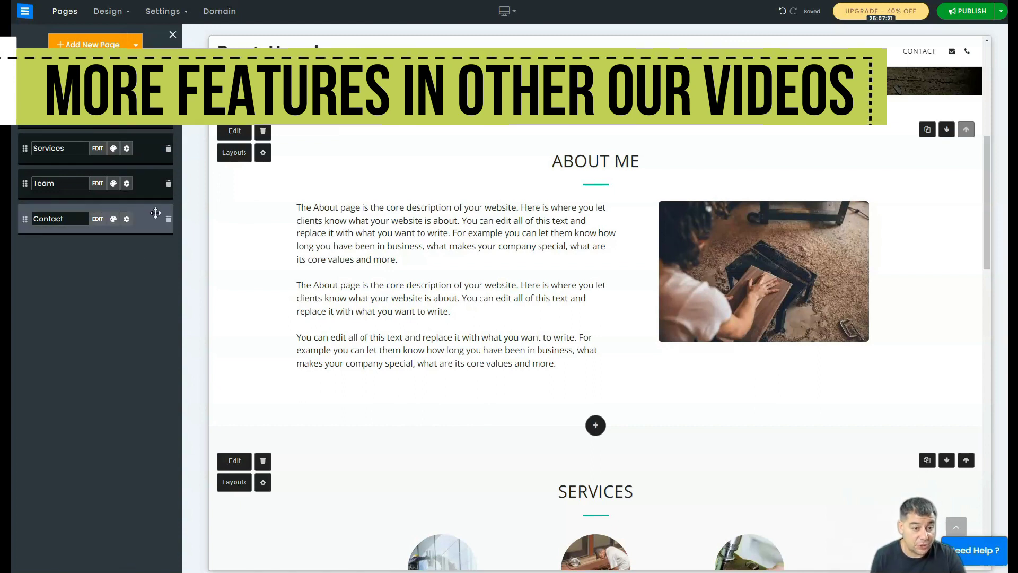
{"action": "left_click", "coordinate": [168, 185]}
{"action": "left_click", "coordinate": [204, 201]}
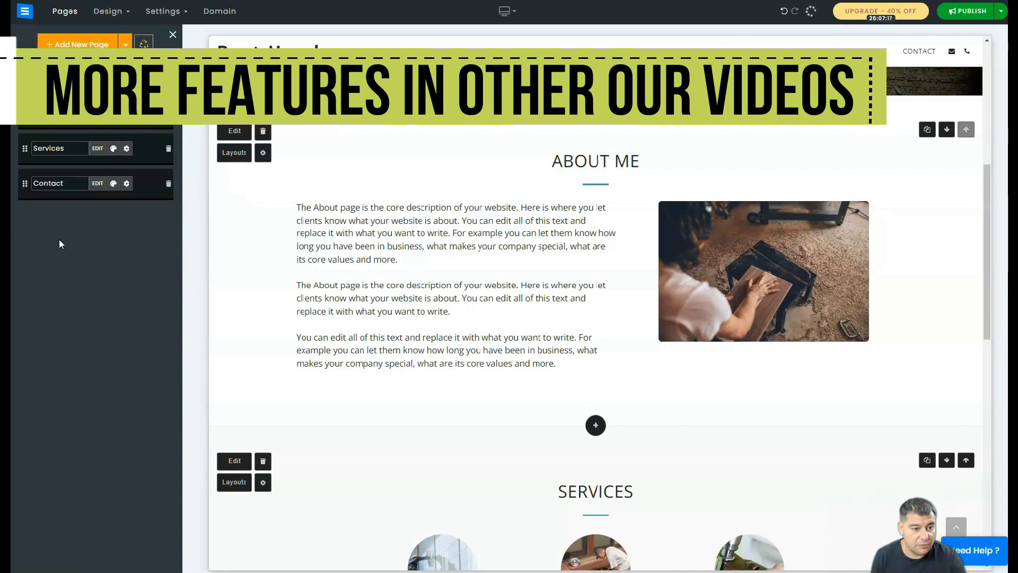
Step: Try the dark purple, yellow-green, pink-maroon and peach-red website color schemes, and apply the peach-orange and muted purple one
{"action": "left_click", "coordinate": [109, 12]}
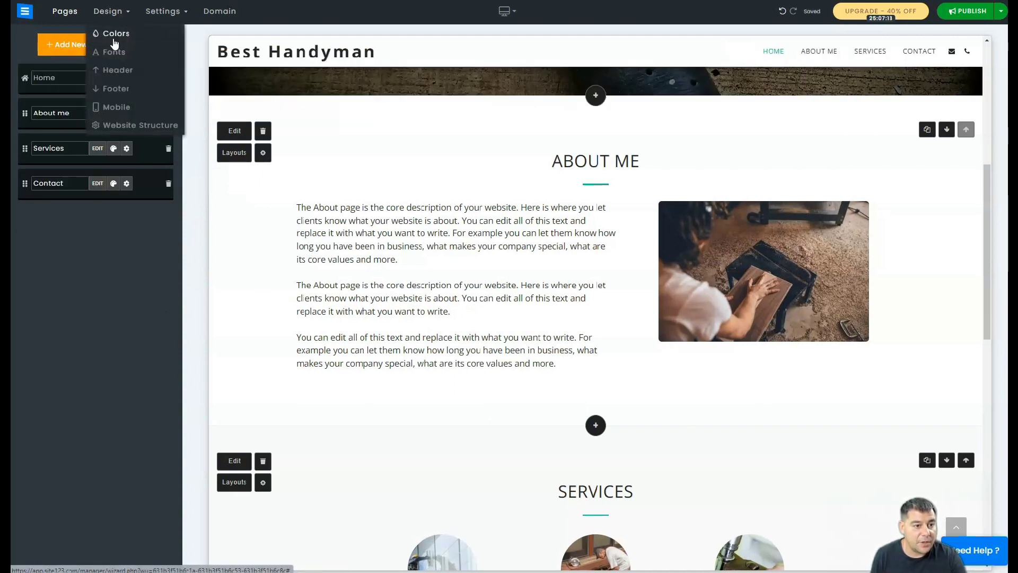
{"action": "left_click", "coordinate": [111, 36]}
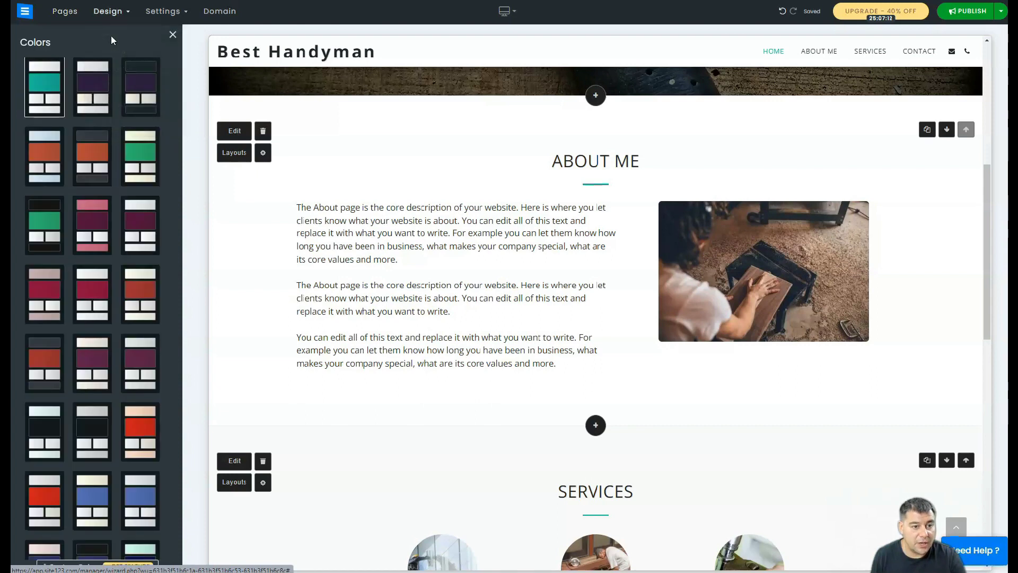
{"action": "left_click", "coordinate": [136, 94]}
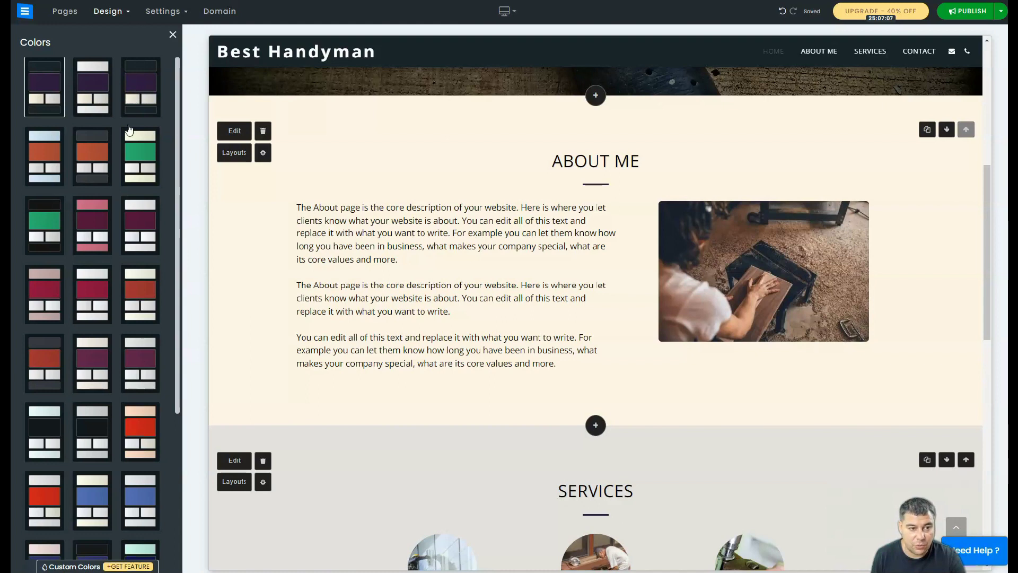
{"action": "left_click", "coordinate": [136, 155]}
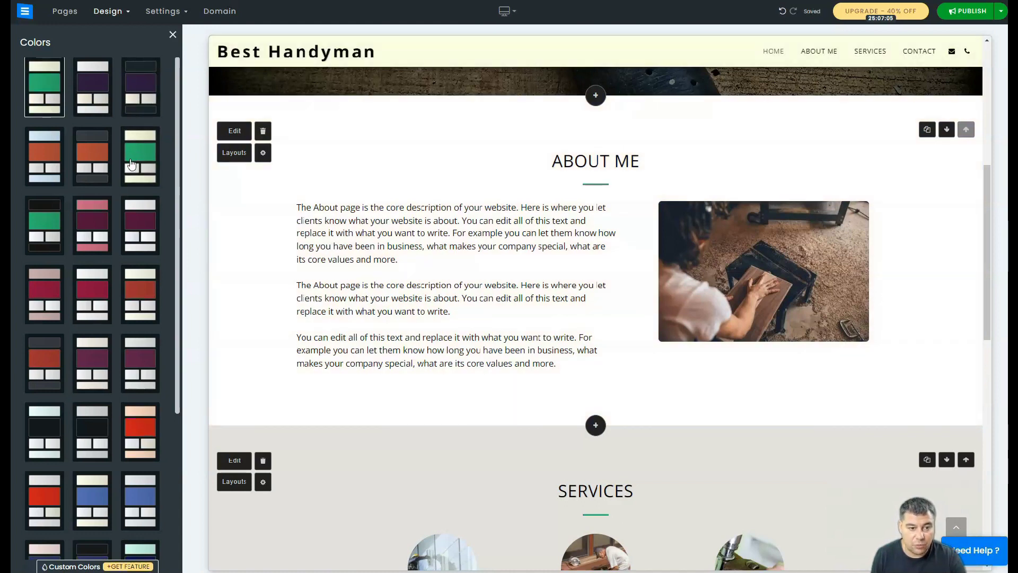
{"action": "left_click", "coordinate": [106, 230]}
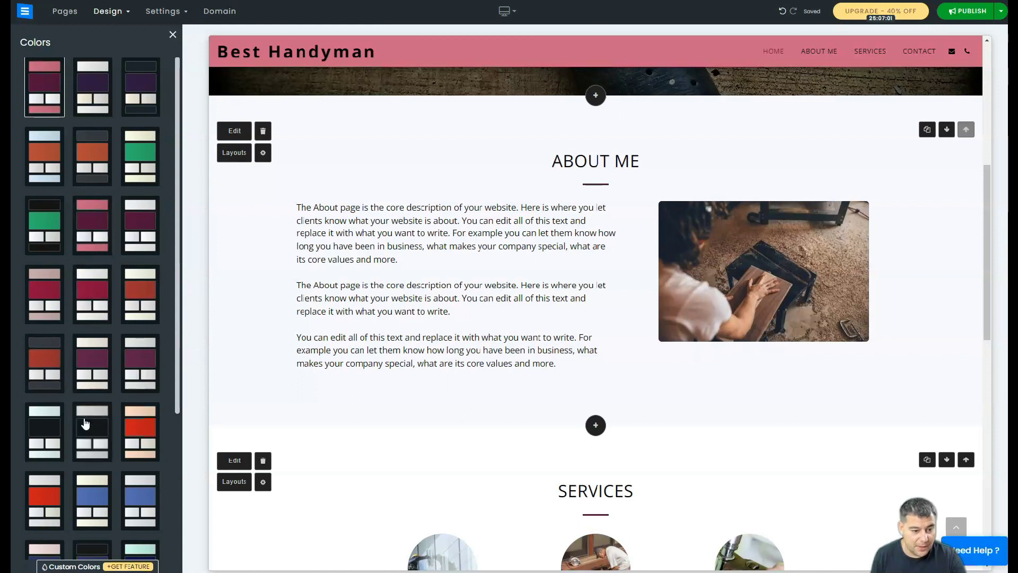
{"action": "scroll", "coordinate": [109, 371], "scroll_direction": "down", "scroll_amount": 4}
{"action": "scroll", "coordinate": [101, 392], "scroll_direction": "down", "scroll_amount": 1}
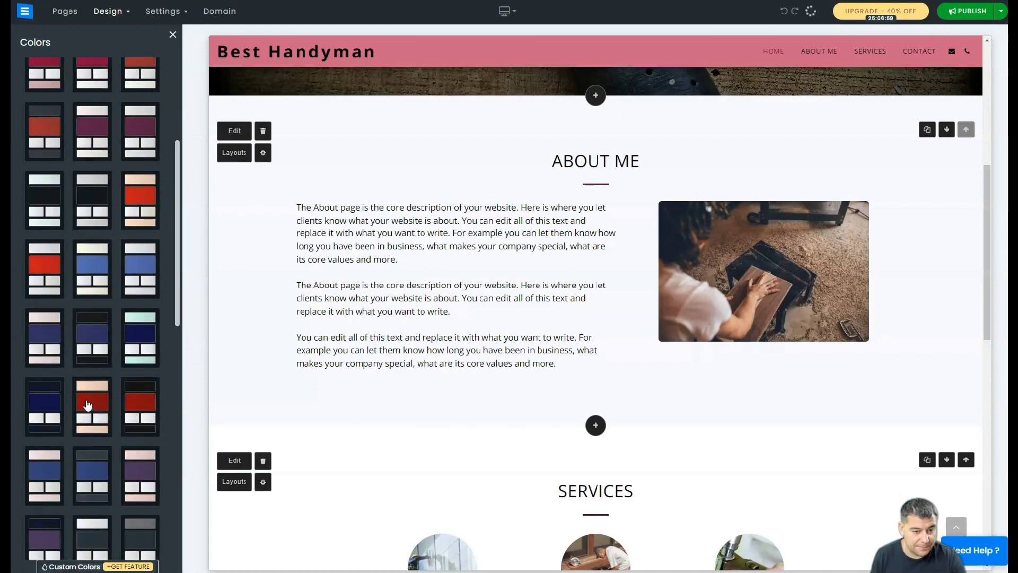
{"action": "left_click", "coordinate": [88, 405]}
{"action": "scroll", "coordinate": [85, 403], "scroll_direction": "down", "scroll_amount": 7}
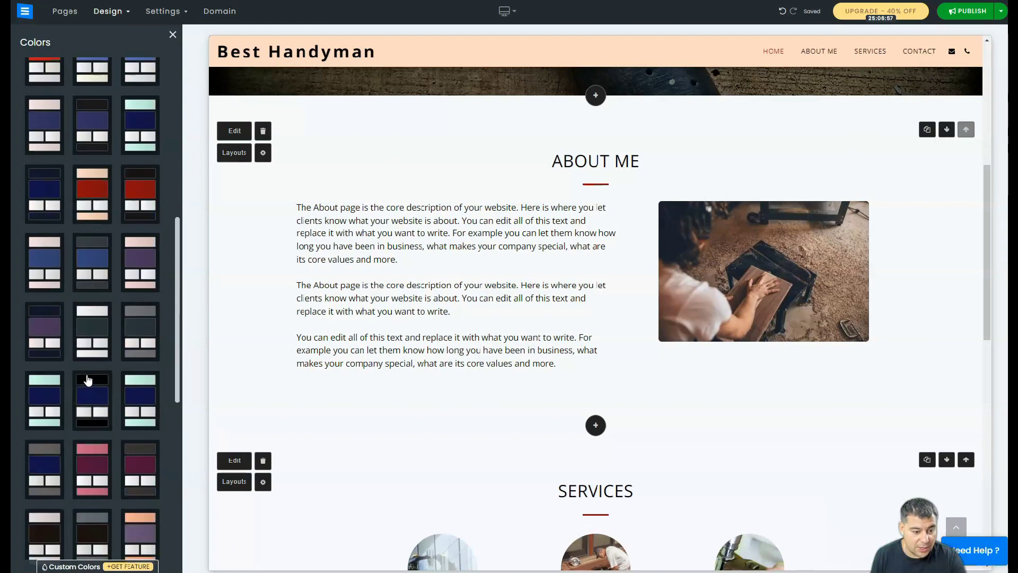
{"action": "left_click", "coordinate": [144, 368]}
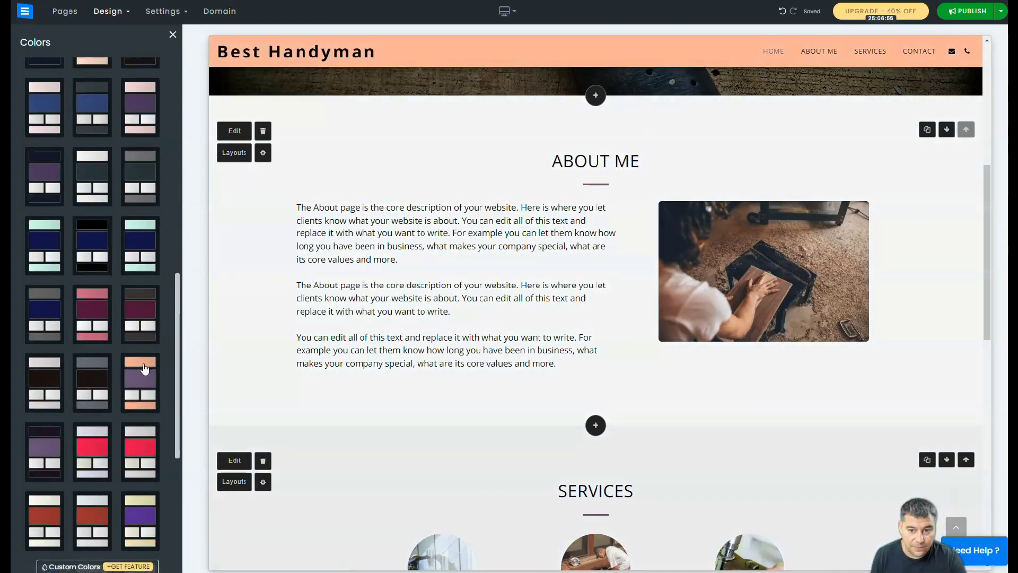
{"action": "scroll", "coordinate": [162, 122], "scroll_direction": "up", "scroll_amount": 10}
Step: Set the website's font pair to Ruda with Roboto Slab
{"action": "left_click", "coordinate": [123, 13]}
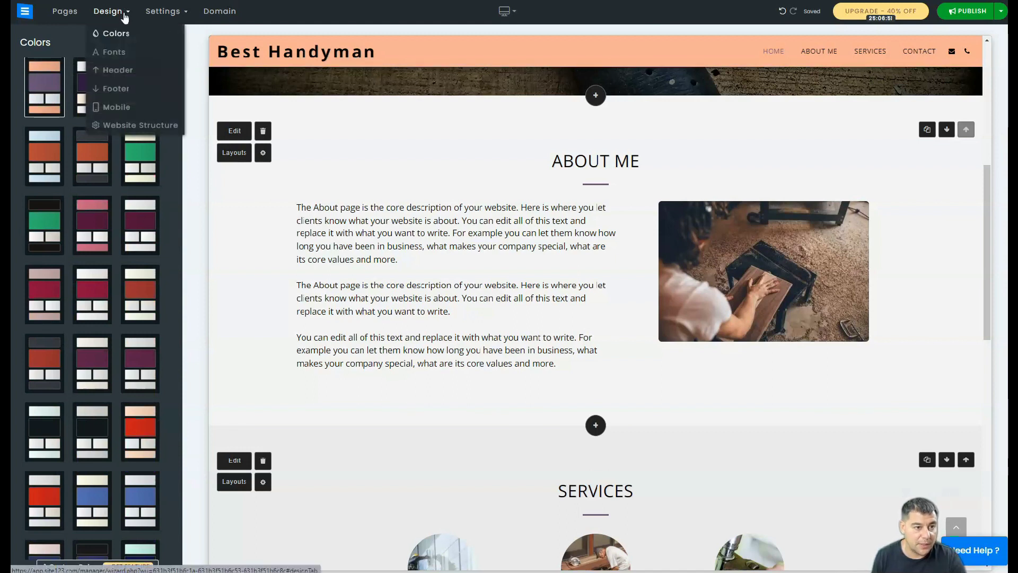
{"action": "left_click", "coordinate": [108, 53]}
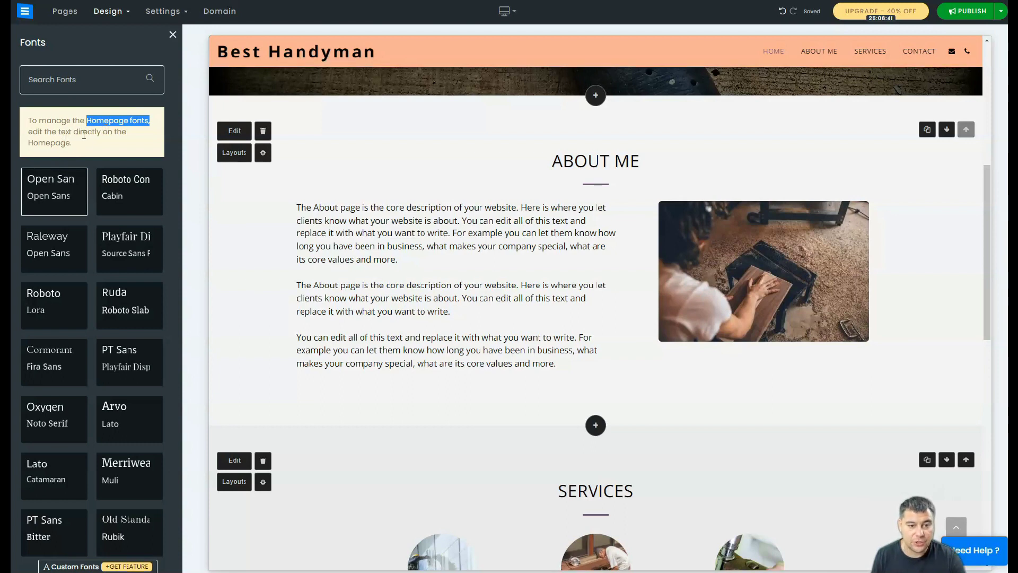
{"action": "left_click", "coordinate": [120, 298]}
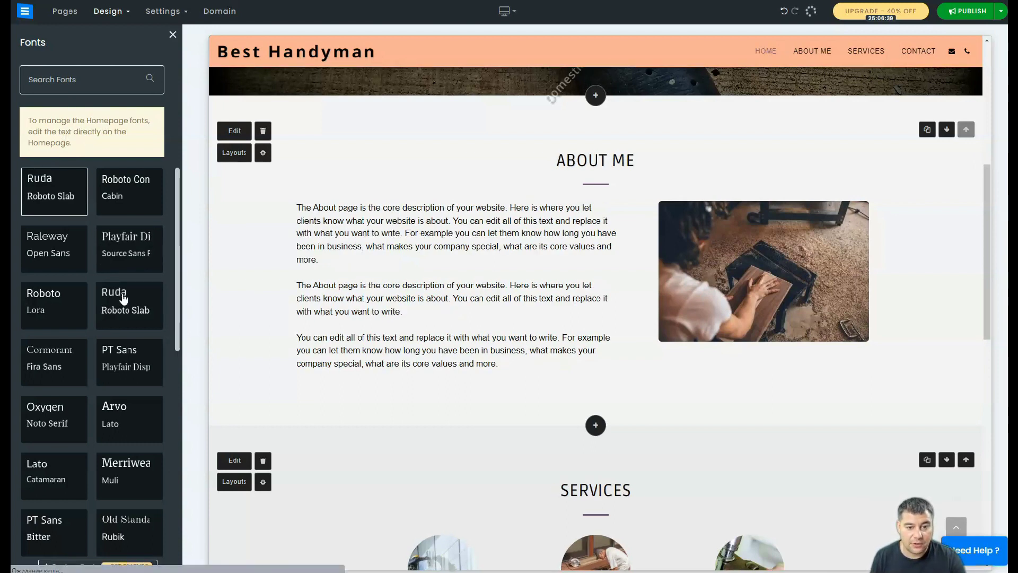
Step: Try the PT Sans/Playfair Display, Arvo/Lato and Montserrat/Oswald font pairs, and apply Montserrat with Merriweather to the website
{"action": "left_click", "coordinate": [127, 366]}
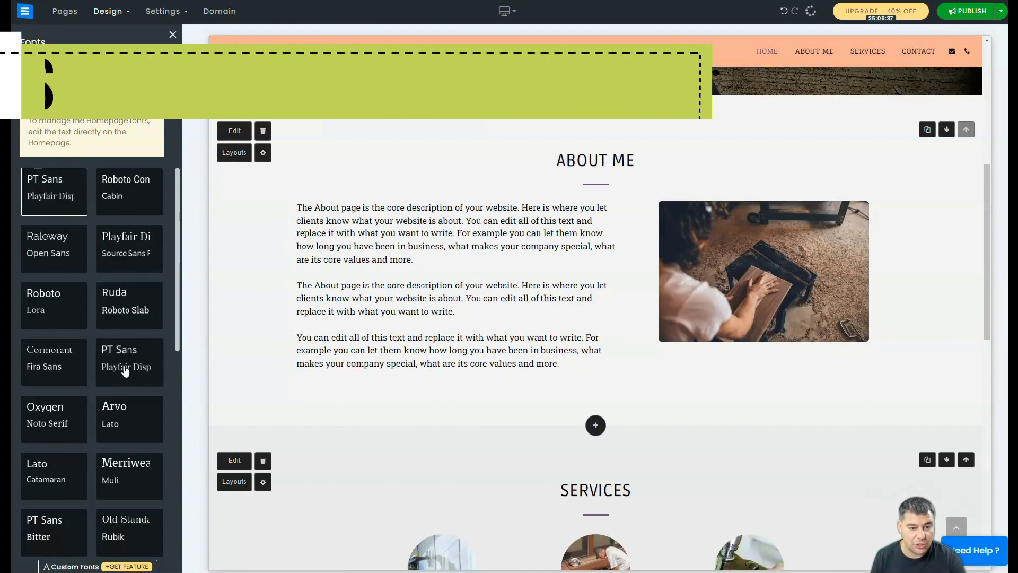
{"action": "left_click", "coordinate": [134, 422]}
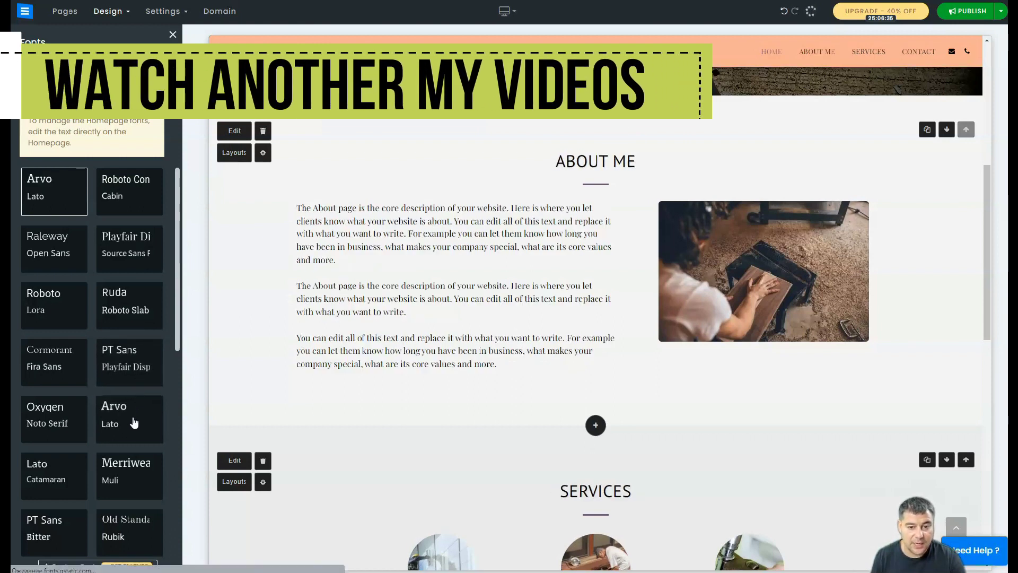
{"action": "scroll", "coordinate": [25, 418], "scroll_direction": "down", "scroll_amount": 4}
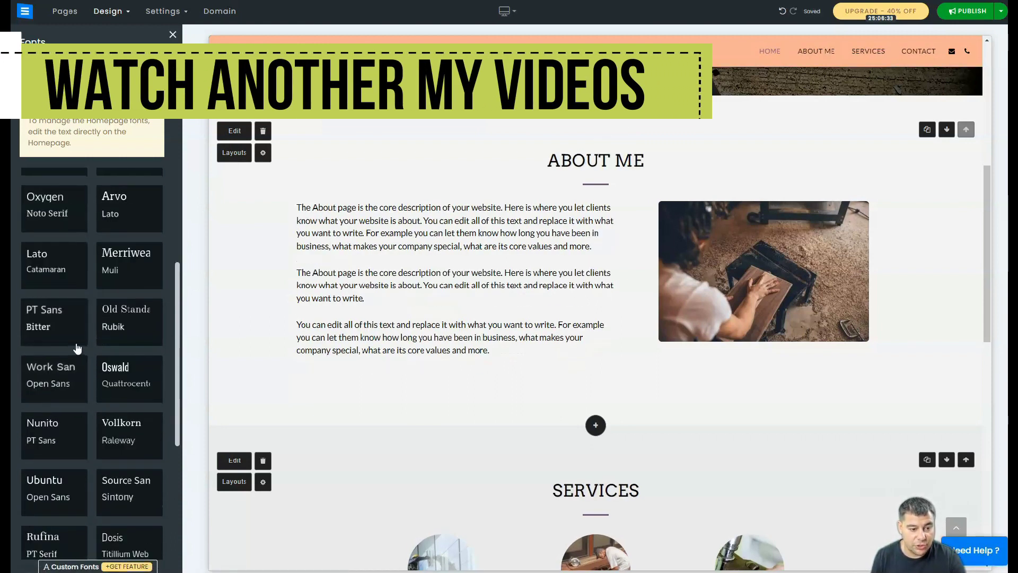
{"action": "scroll", "coordinate": [71, 403], "scroll_direction": "down", "scroll_amount": 4}
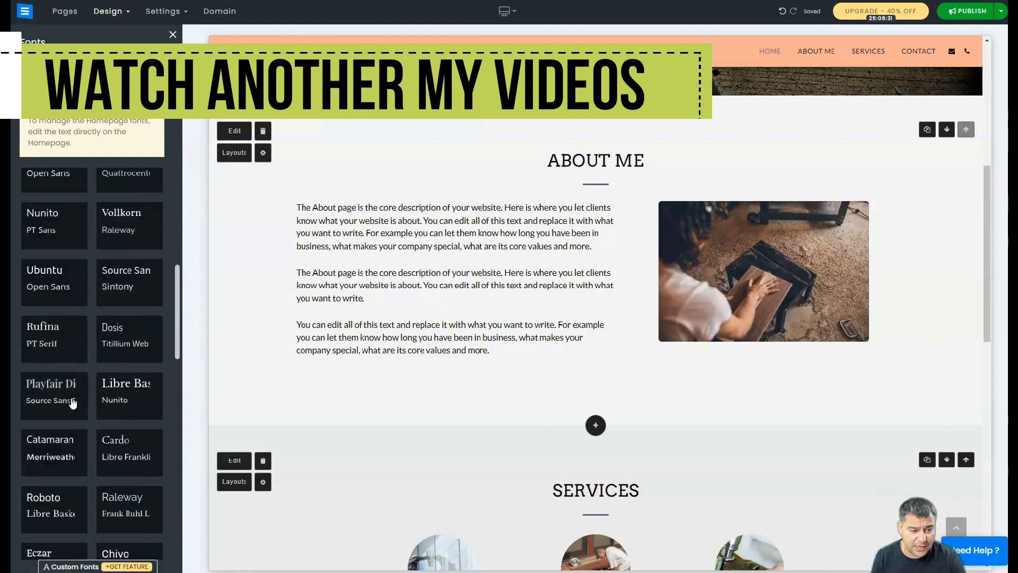
{"action": "scroll", "coordinate": [67, 400], "scroll_direction": "down", "scroll_amount": 3}
{"action": "scroll", "coordinate": [68, 401], "scroll_direction": "down", "scroll_amount": 3}
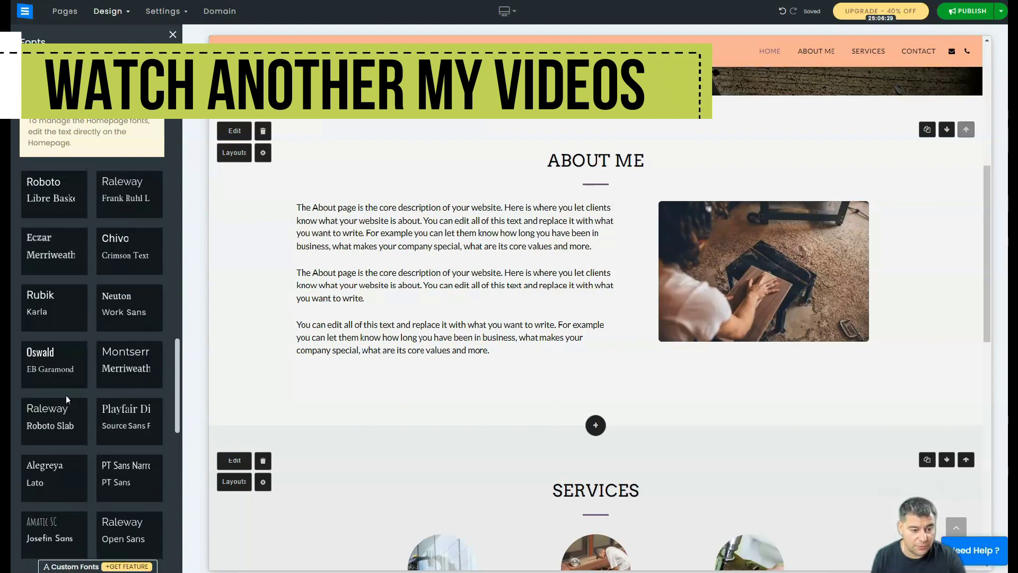
{"action": "scroll", "coordinate": [66, 396], "scroll_direction": "down", "scroll_amount": 6}
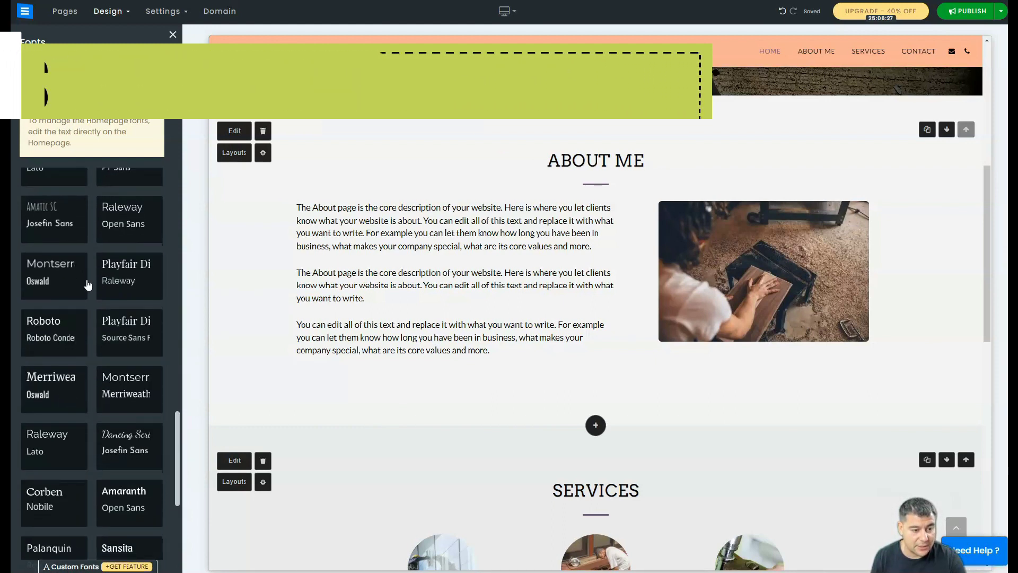
{"action": "left_click", "coordinate": [68, 279]}
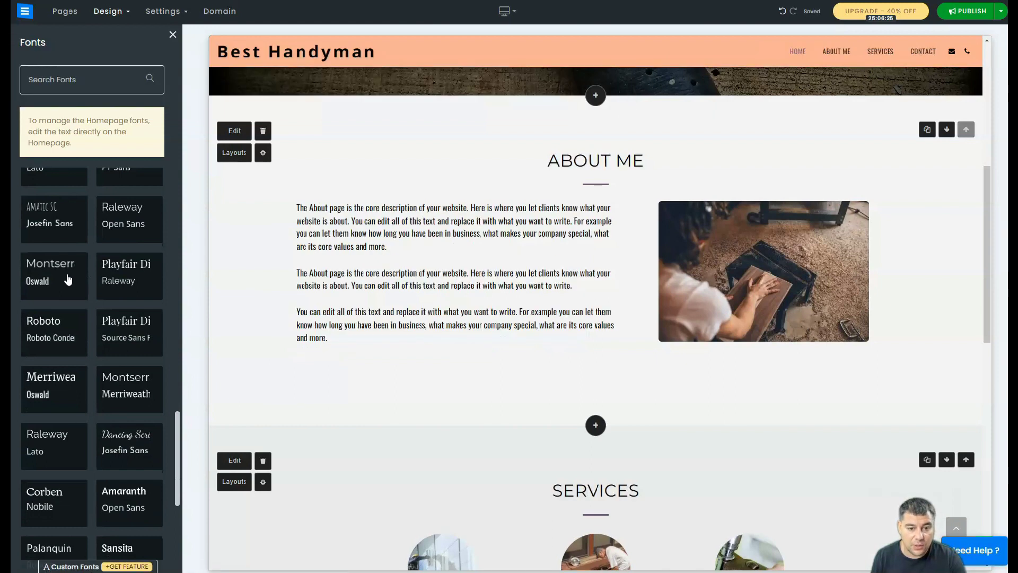
{"action": "left_click", "coordinate": [131, 385]}
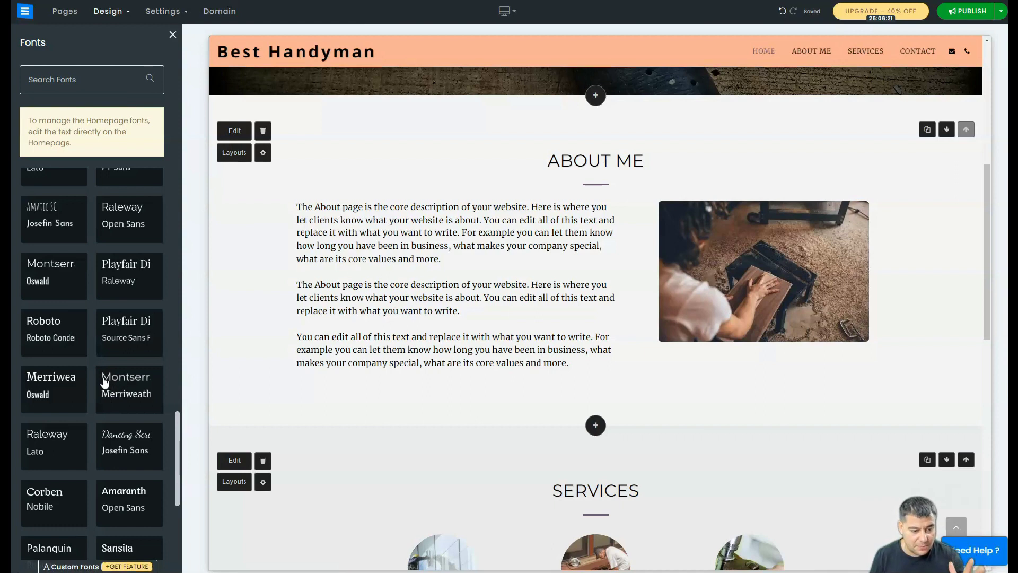
{"action": "scroll", "coordinate": [104, 382], "scroll_direction": "down", "scroll_amount": 4}
{"action": "scroll", "coordinate": [87, 350], "scroll_direction": "up", "scroll_amount": 20}
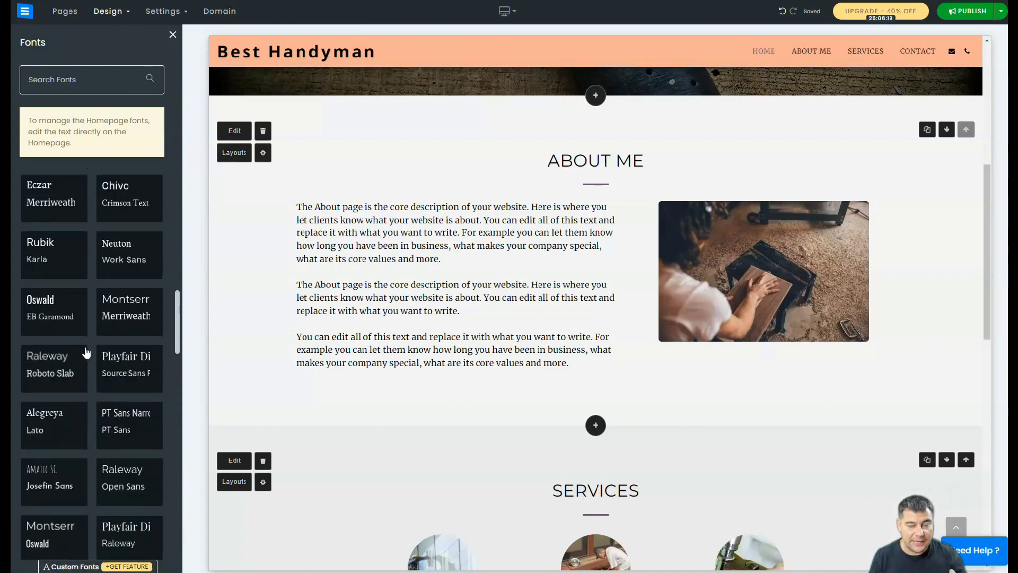
{"action": "scroll", "coordinate": [85, 247], "scroll_direction": "up", "scroll_amount": 1}
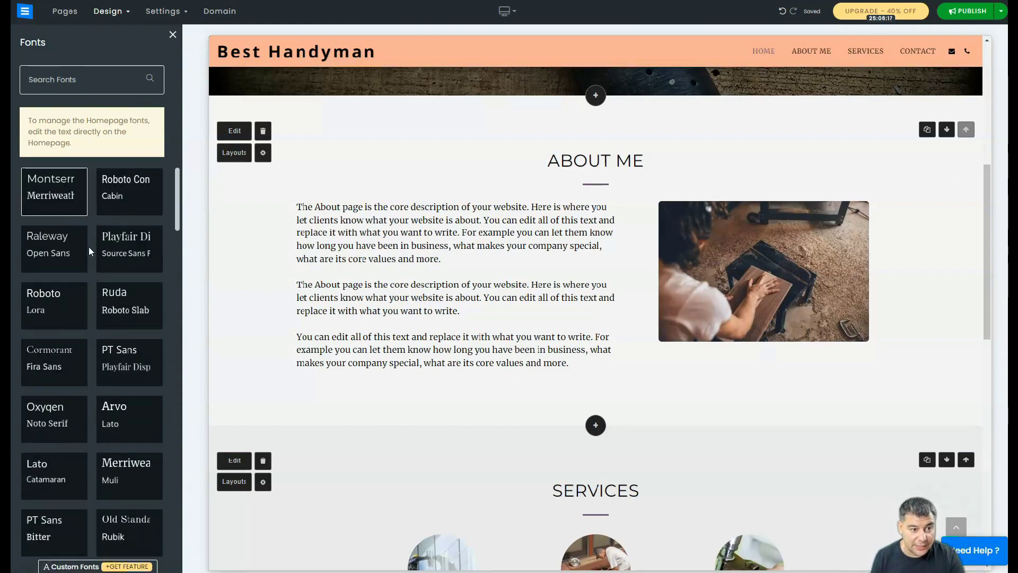
Step: Hide the location address and the social networks in the website's header
{"action": "mouse_move", "coordinate": [126, 16]}
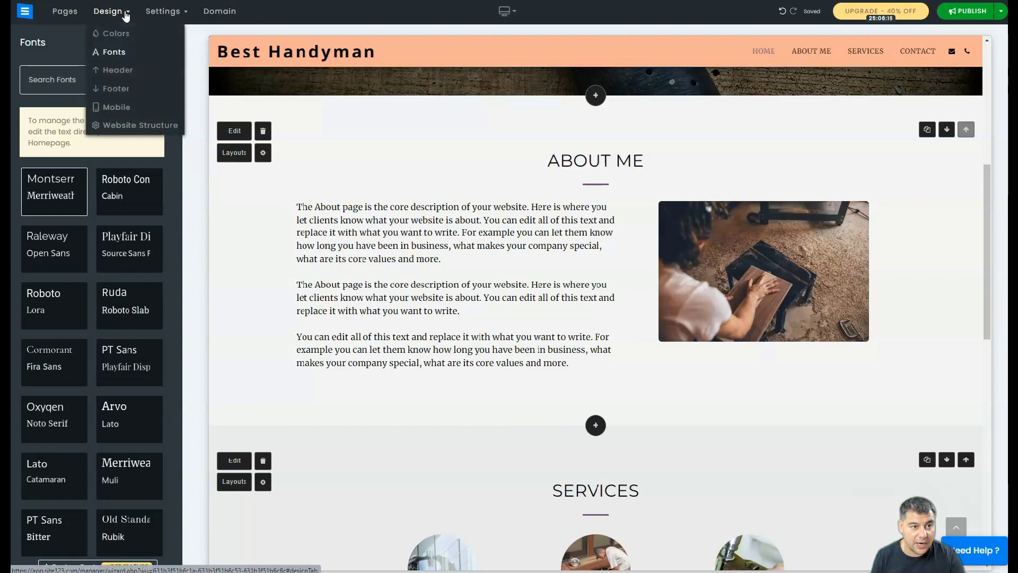
{"action": "left_click", "coordinate": [113, 72]}
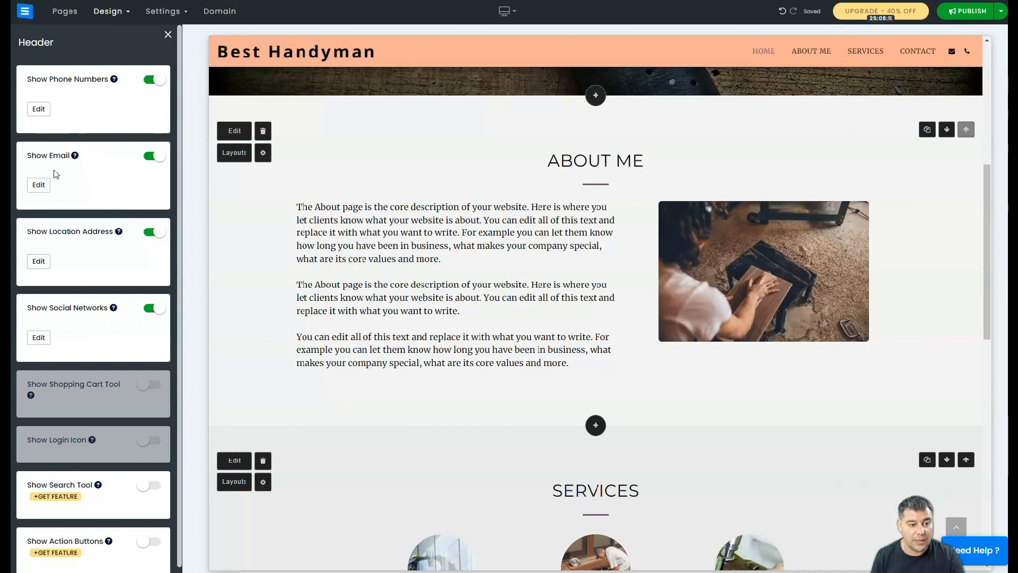
{"action": "left_click", "coordinate": [156, 235]}
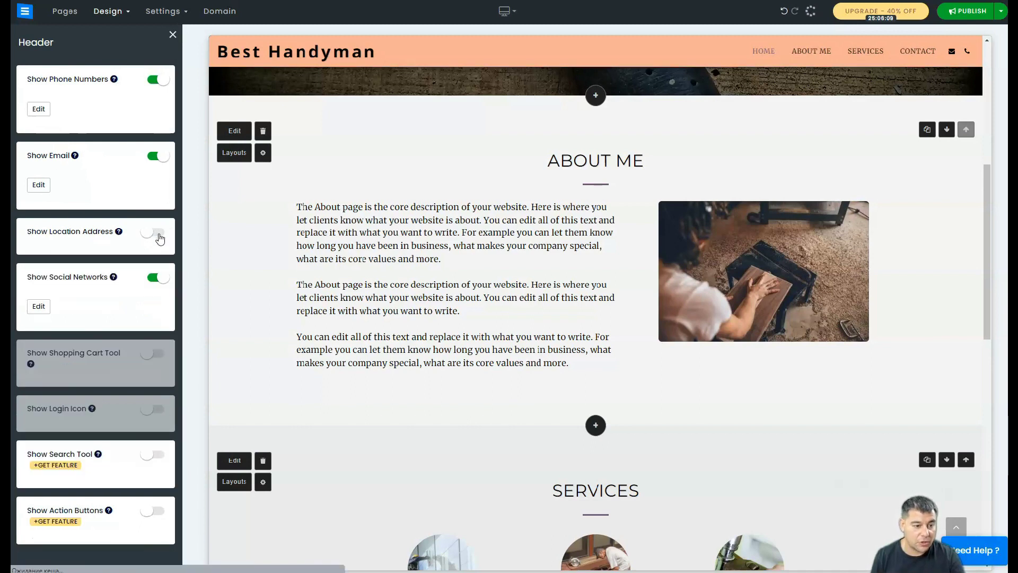
{"action": "left_click", "coordinate": [165, 279]}
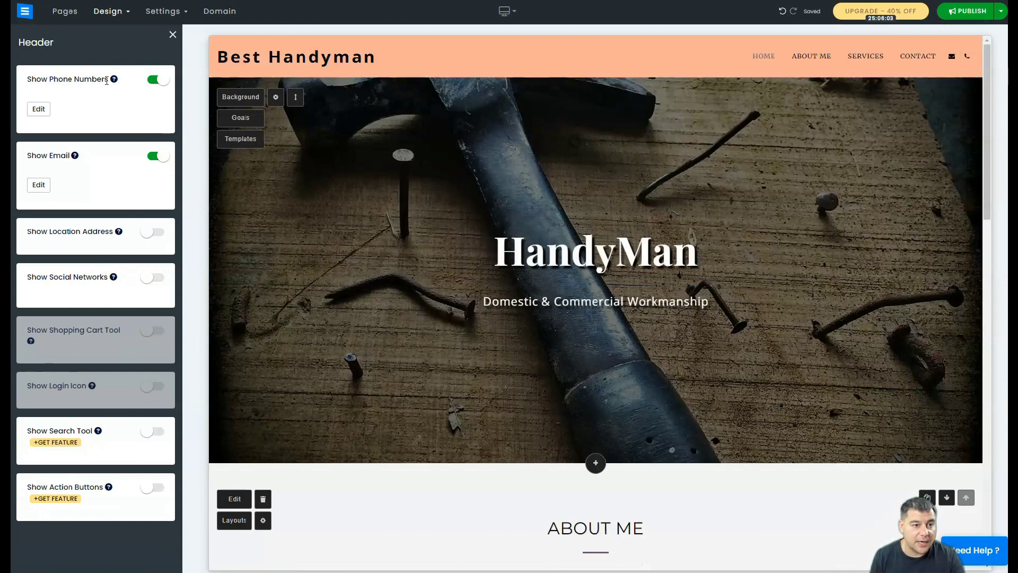
Step: Look over the website's footer design options and the domain name search with its suggested domains
{"action": "left_click", "coordinate": [126, 12]}
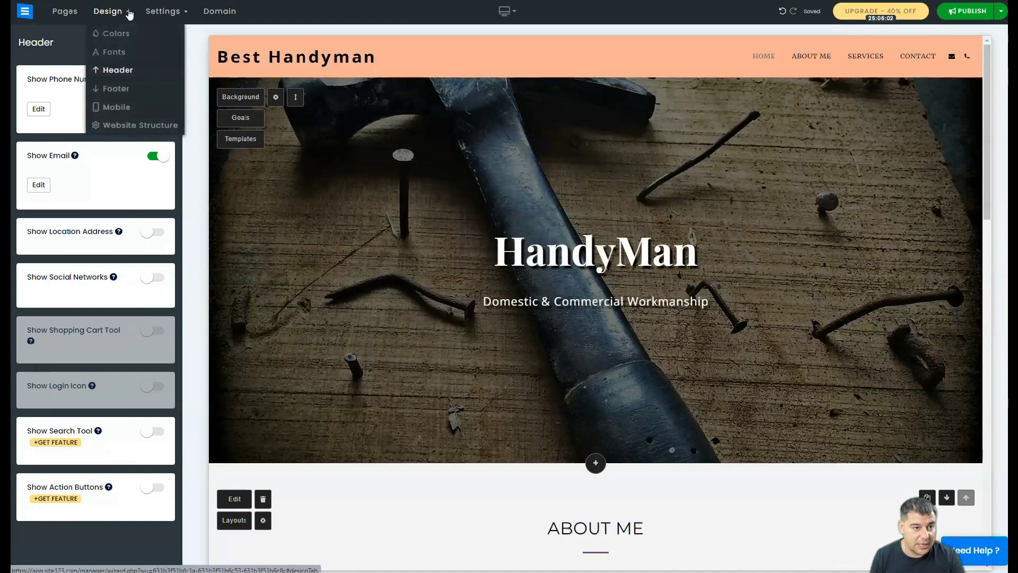
{"action": "left_click", "coordinate": [116, 90]}
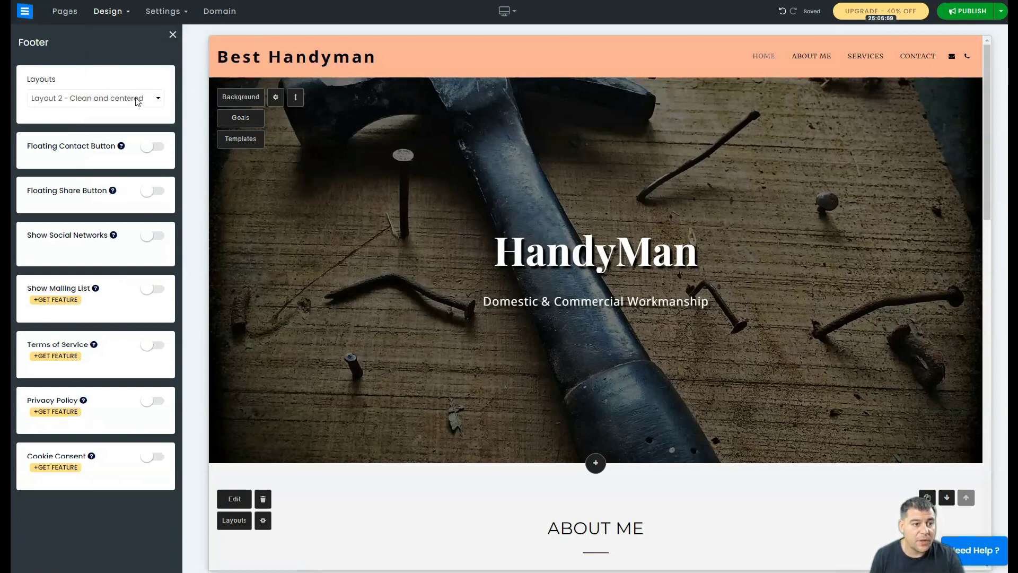
{"action": "left_click", "coordinate": [173, 35]}
{"action": "left_click", "coordinate": [162, 12]}
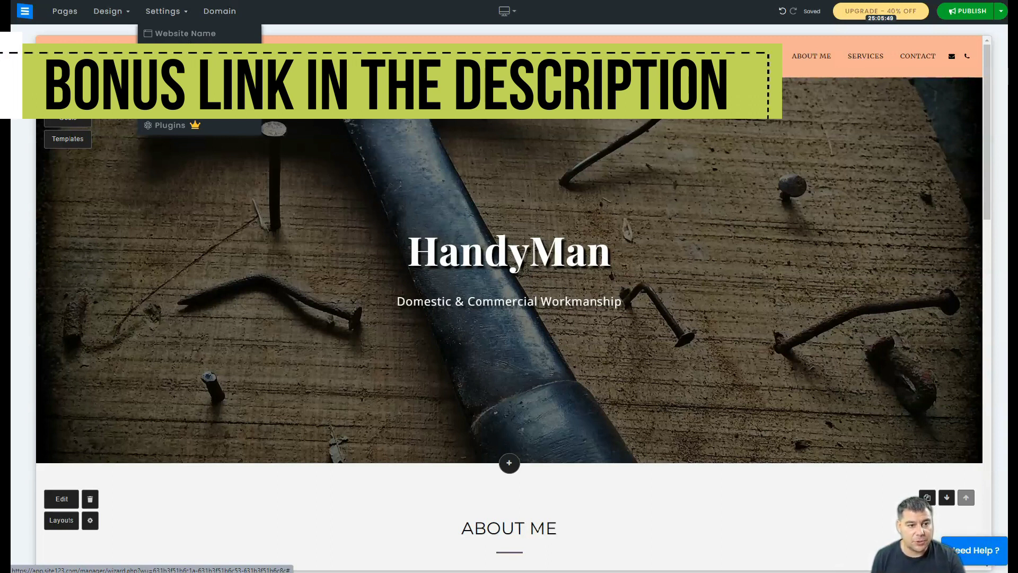
{"action": "left_click", "coordinate": [216, 13]}
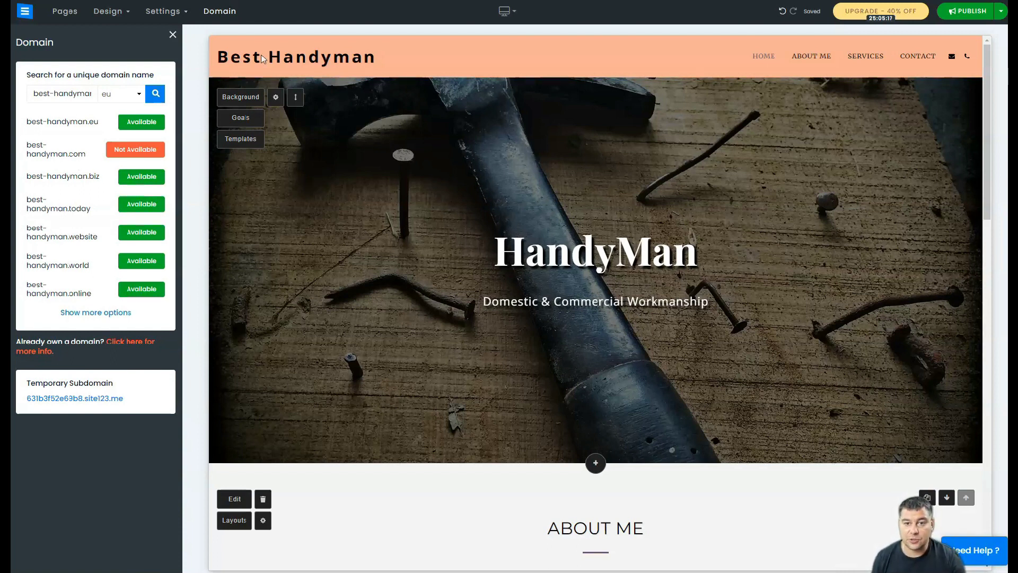
Step: Preview the website in the mobile and tablet views, and return to the desktop view
{"action": "mouse_move", "coordinate": [511, 16]}
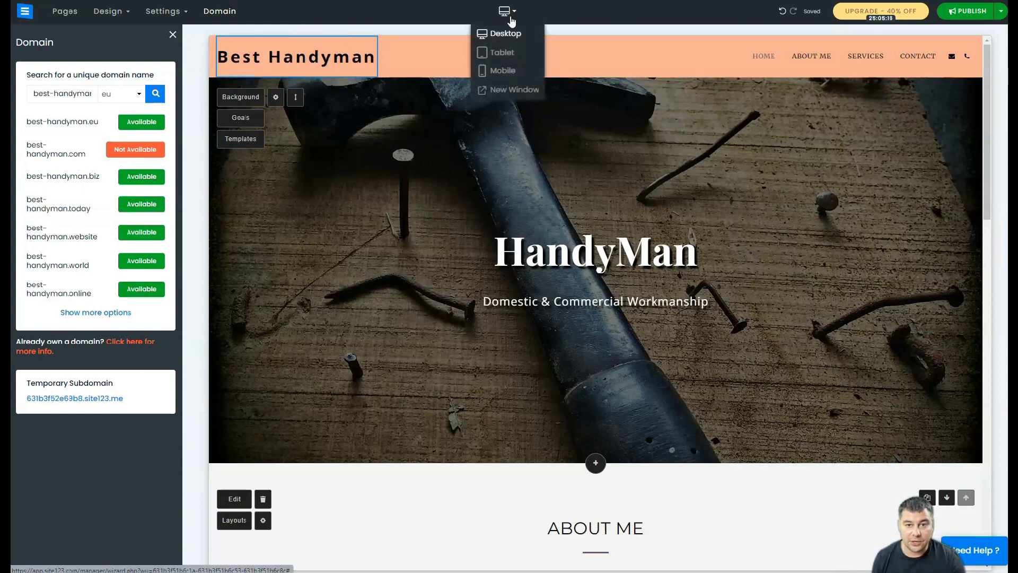
{"action": "left_click", "coordinate": [500, 70]}
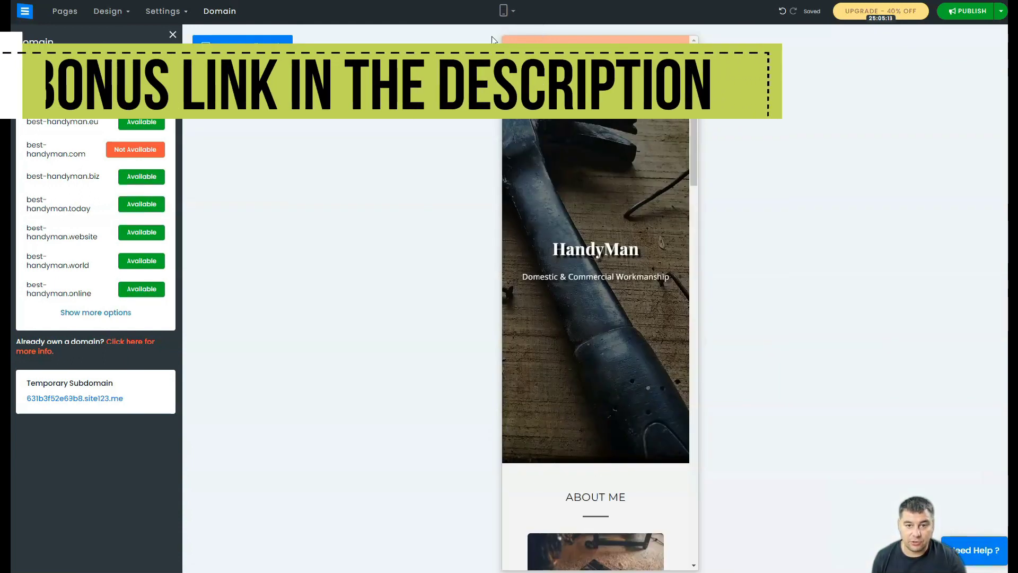
{"action": "scroll", "coordinate": [546, 206], "scroll_direction": "down", "scroll_amount": 4}
{"action": "scroll", "coordinate": [545, 203], "scroll_direction": "down", "scroll_amount": 2}
{"action": "scroll", "coordinate": [545, 203], "scroll_direction": "up", "scroll_amount": 6}
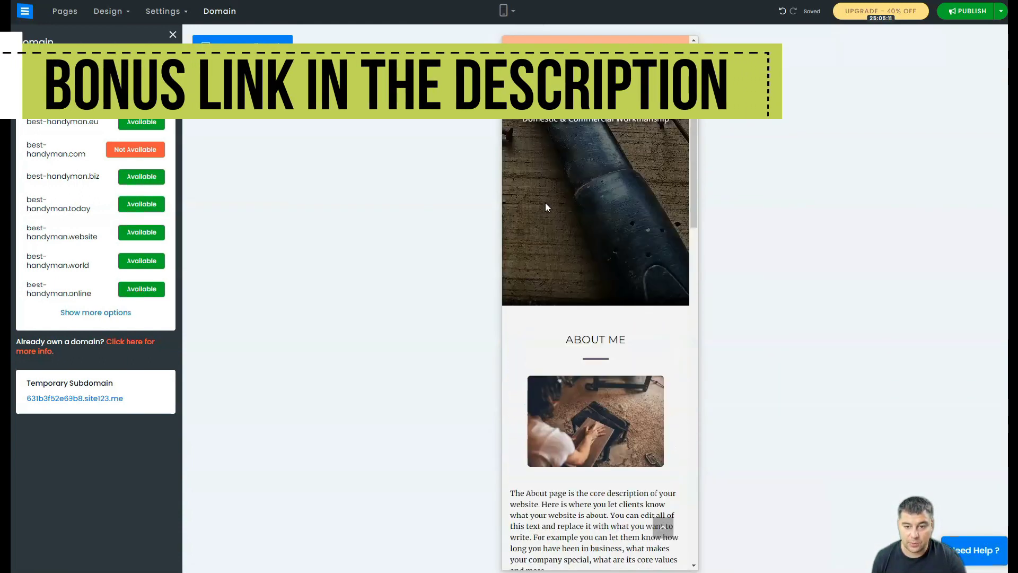
{"action": "left_click", "coordinate": [506, 11]}
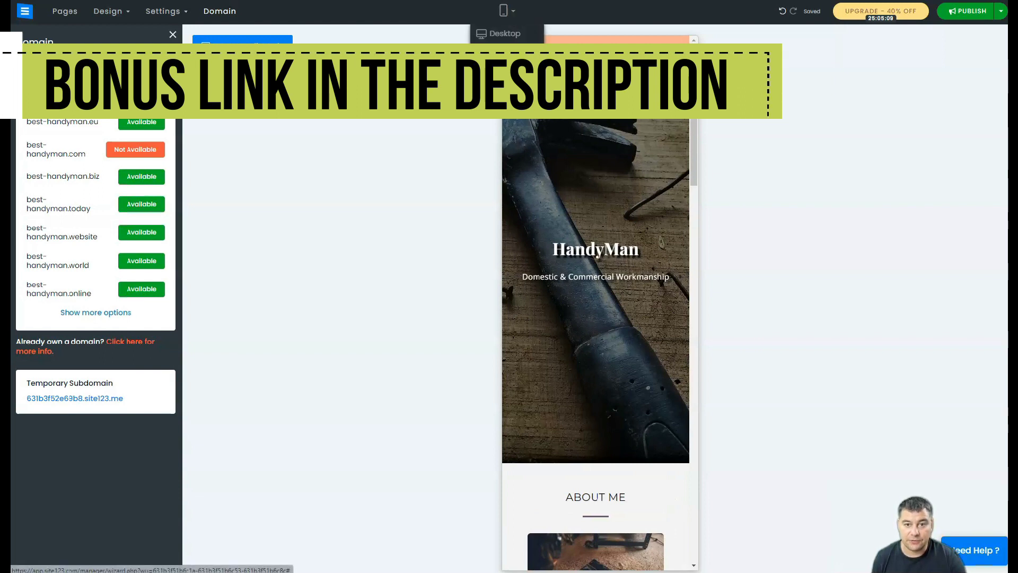
{"action": "left_click", "coordinate": [503, 53]}
{"action": "left_click", "coordinate": [505, 10]}
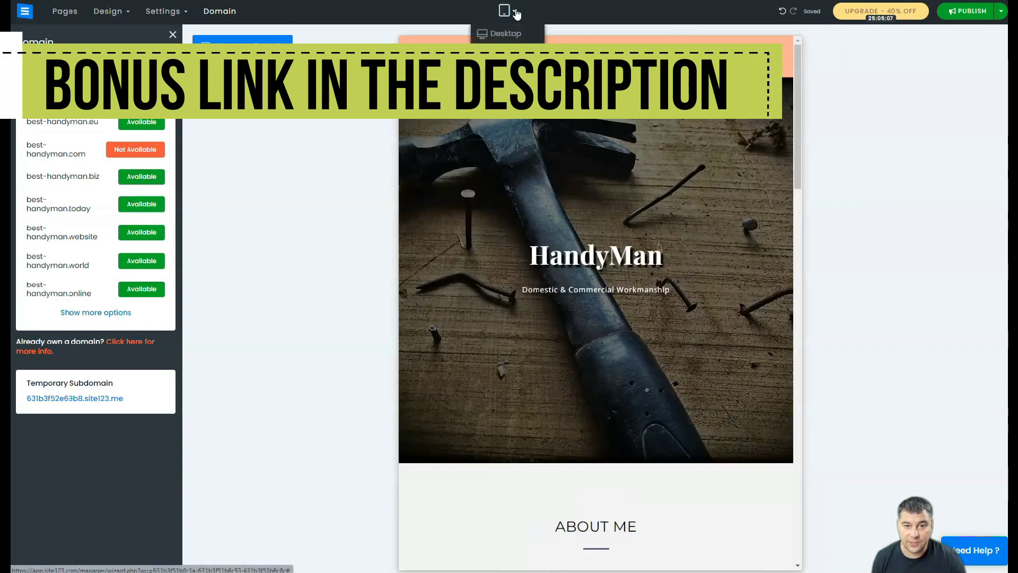
{"action": "left_click", "coordinate": [504, 34]}
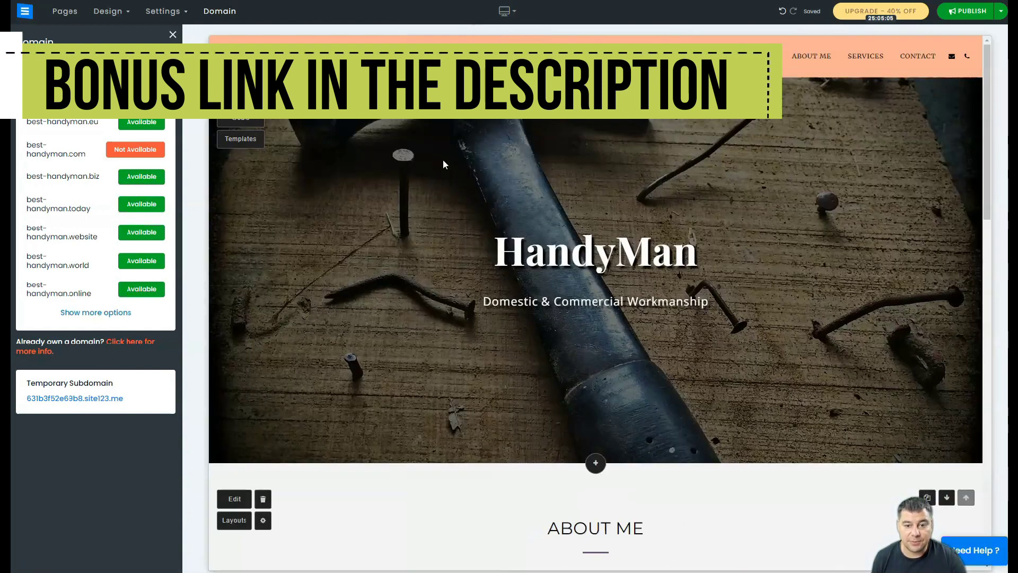